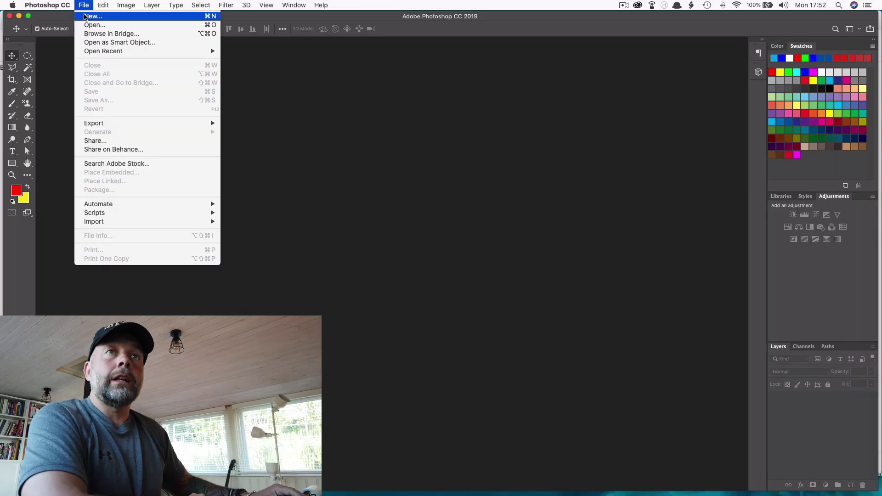
# Step: Start a new 1920×1080 px, 300 ppi document with a transparent background
pyautogui.click(86, 17)
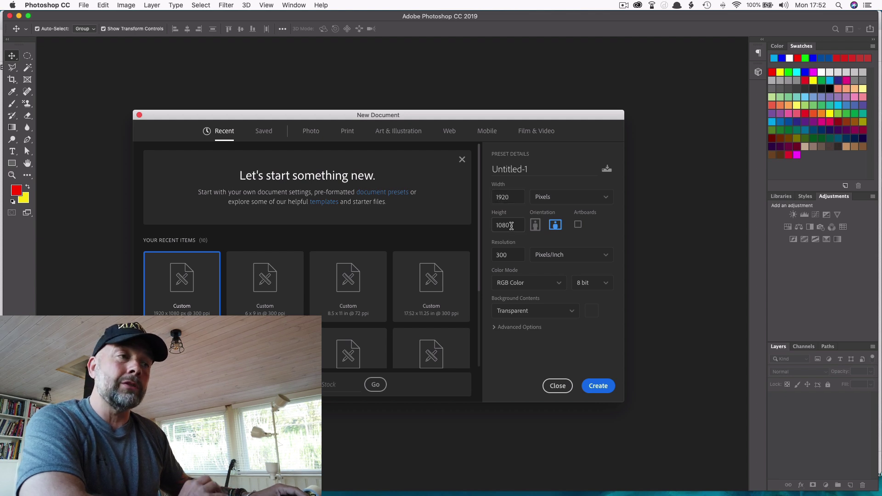
pyautogui.click(597, 385)
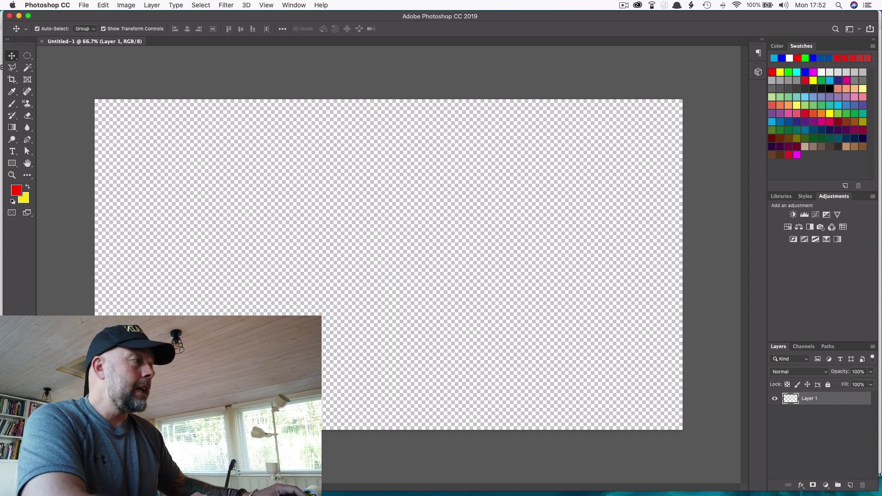
# Step: Place the thumbs-up screenshot photo on the canvas, scale it slightly larger, and commit it
pyautogui.moveTo(298, 459); pyautogui.dragTo(455, 269)
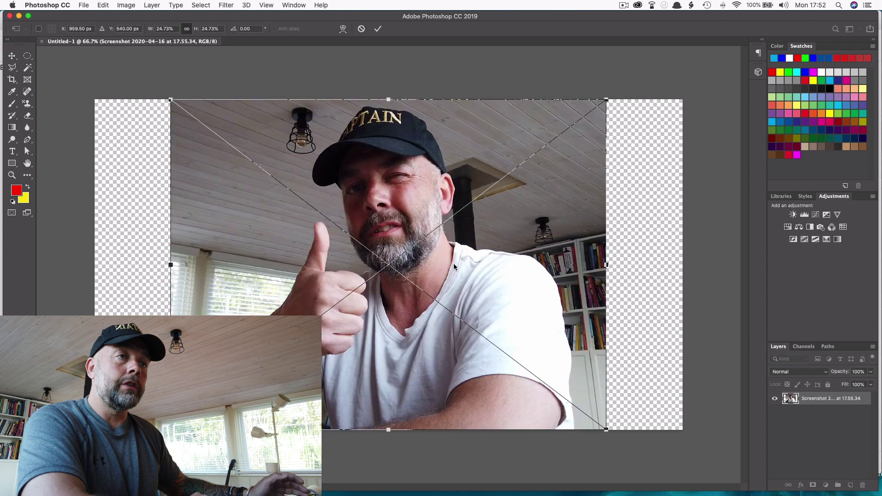
pyautogui.moveTo(609, 430)
pyautogui.mouseDown()
pyautogui.moveTo(624, 439)
pyautogui.moveTo(620, 432)
pyautogui.mouseUp()
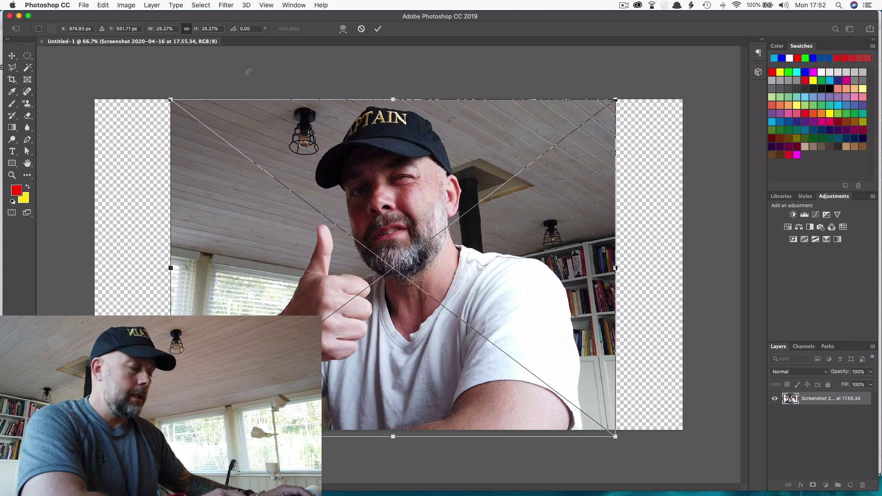
pyautogui.click(377, 29)
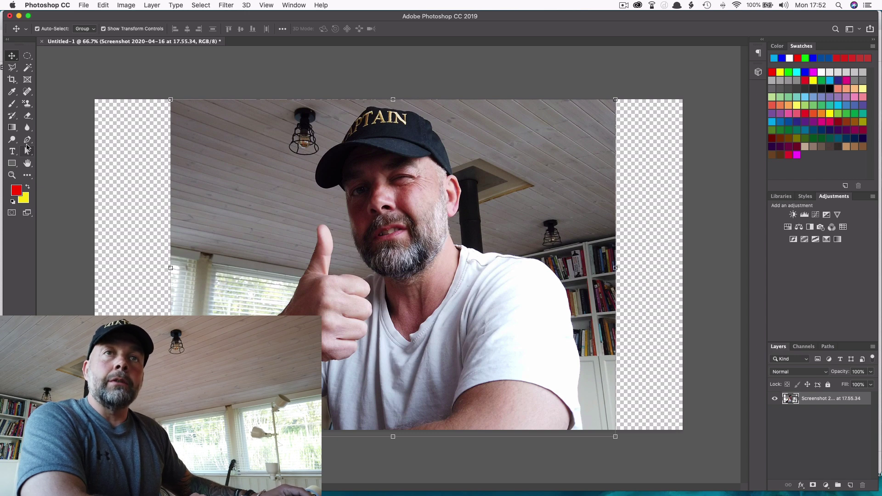
# Step: Trace a Pen path from the hand's lower edge up to the thumb tip, then load it as a selection
pyautogui.click(28, 140)
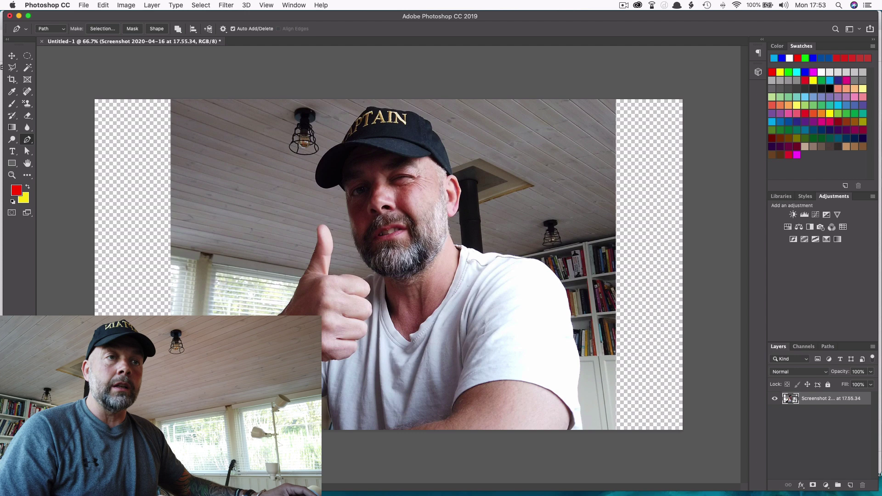
pyautogui.click(280, 313)
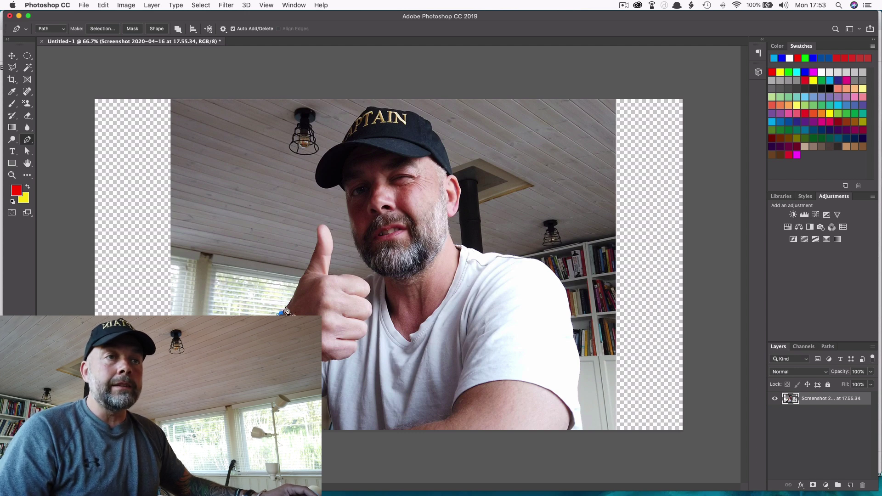
pyautogui.click(292, 300)
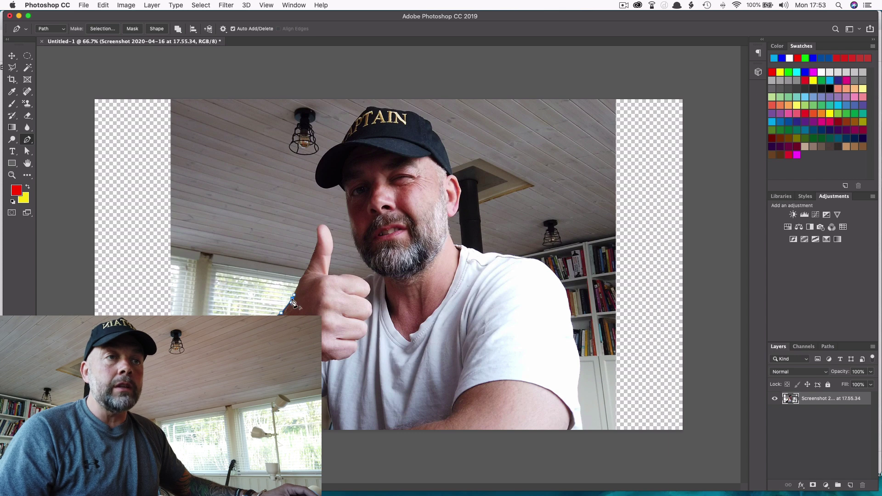
pyautogui.click(299, 286)
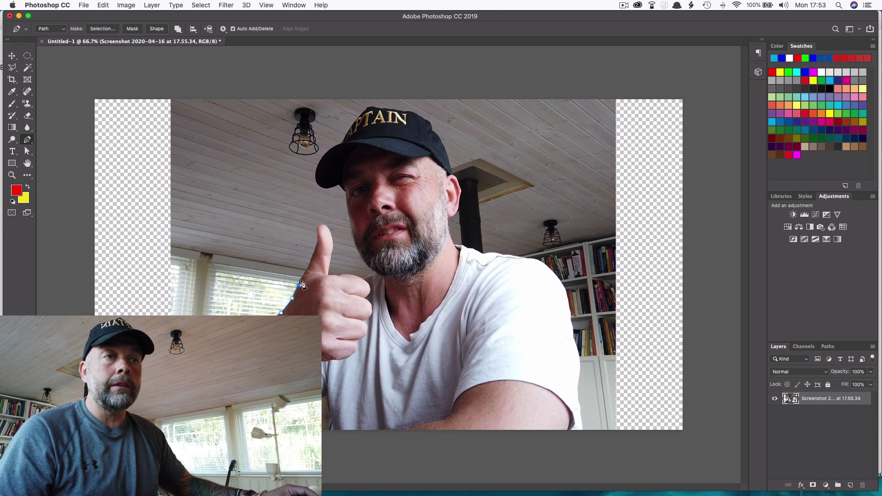
pyautogui.click(301, 278)
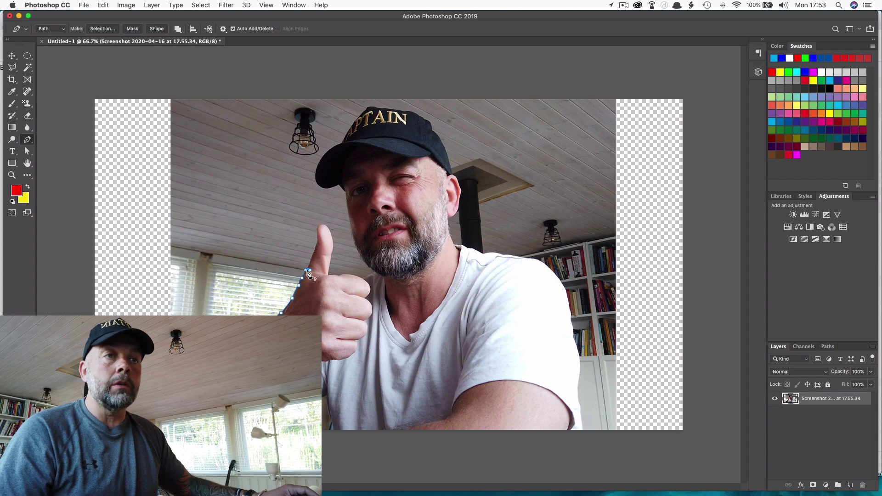
pyautogui.click(307, 270)
pyautogui.click(315, 251)
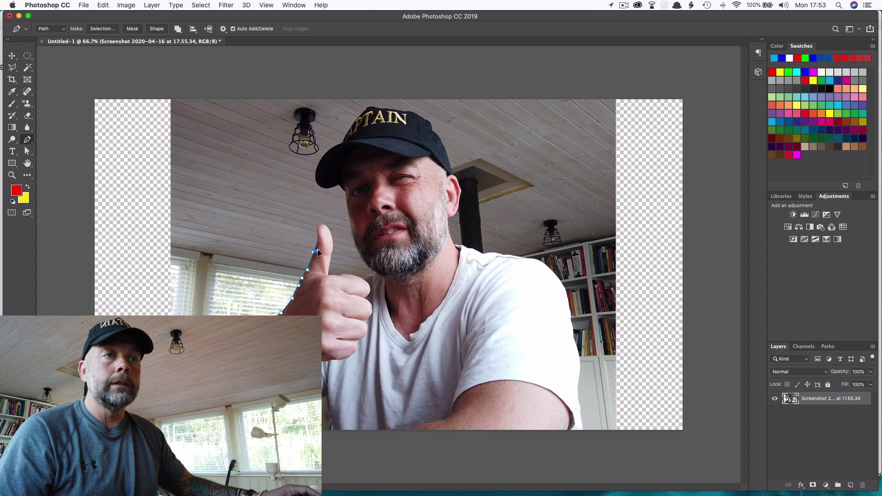
pyautogui.click(317, 243)
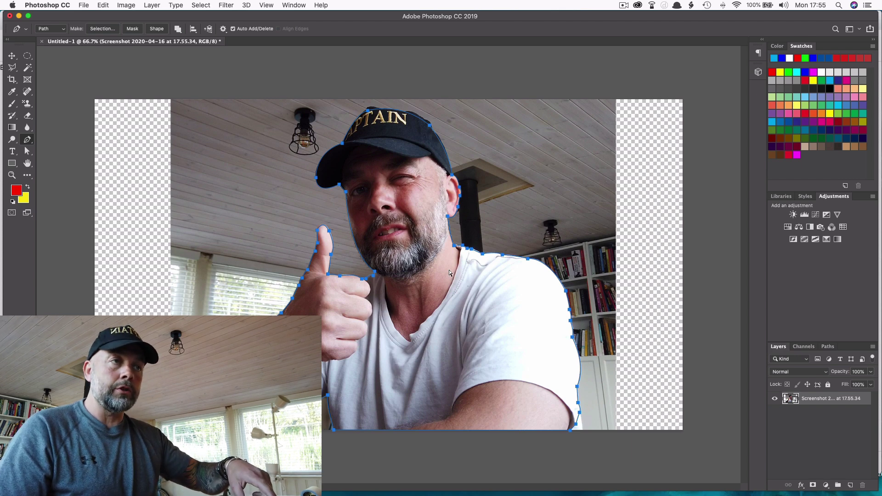
pyautogui.press('super+Return')
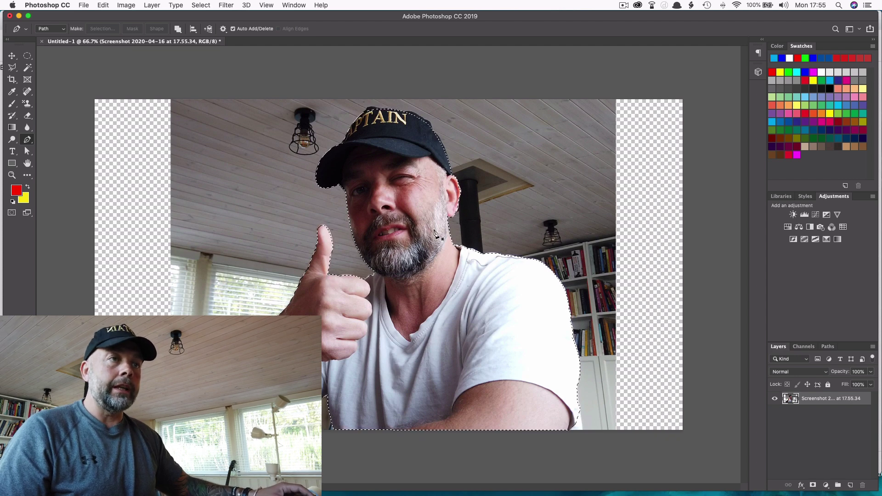
# Step: Mask out the photo's room background using the selection and drag the man to the right side
pyautogui.click(12, 56)
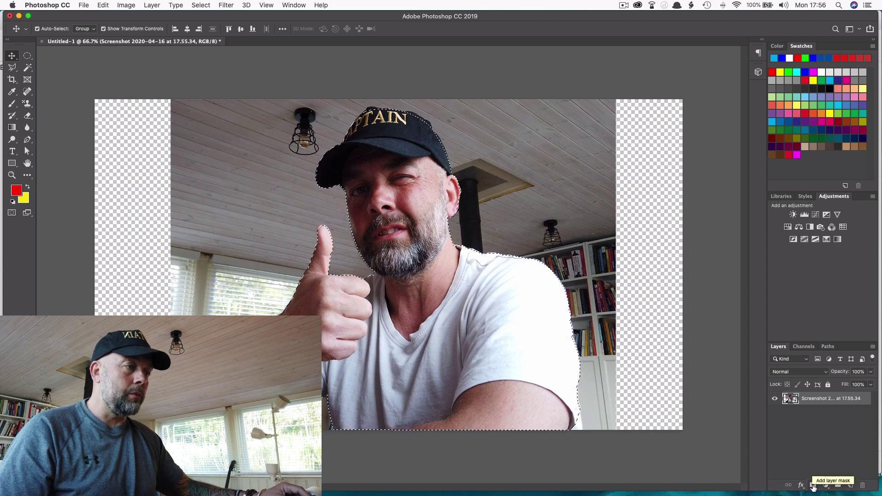
pyautogui.click(813, 485)
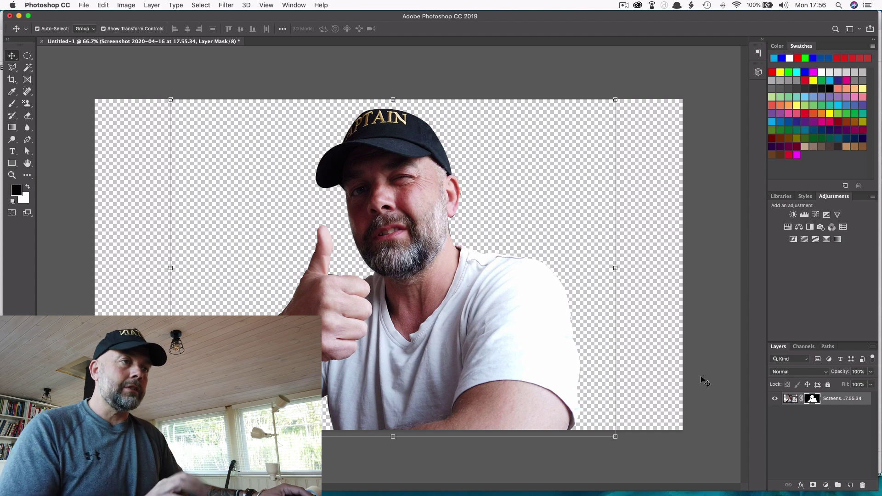
pyautogui.moveTo(512, 340); pyautogui.dragTo(648, 351)
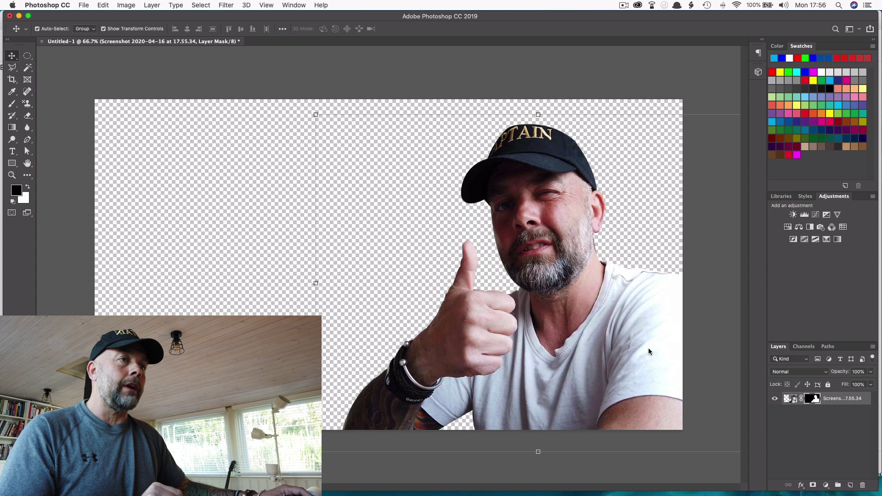
# Step: Draw a canvas-sized rectangle with a 0 pt stroke and a light blue fill
pyautogui.click(12, 163)
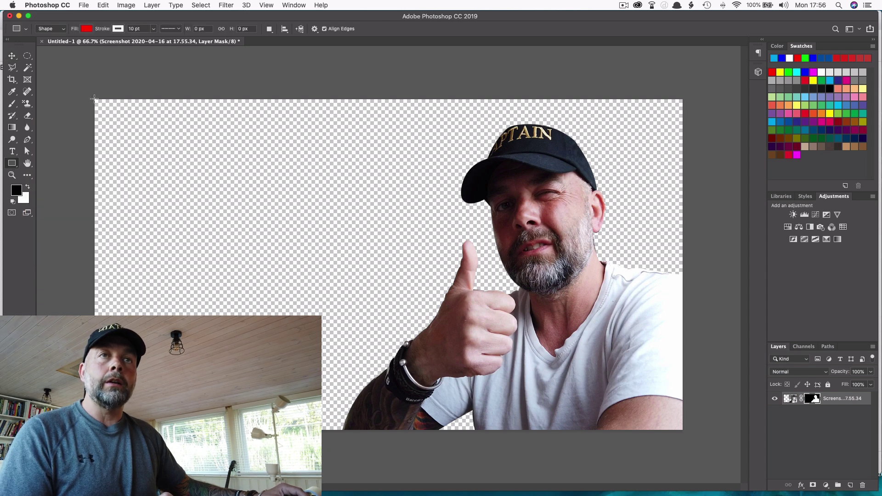
pyautogui.moveTo(94, 99)
pyautogui.mouseDown()
pyautogui.moveTo(237, 222)
pyautogui.moveTo(560, 404)
pyautogui.moveTo(671, 440)
pyautogui.moveTo(682, 429)
pyautogui.mouseUp()
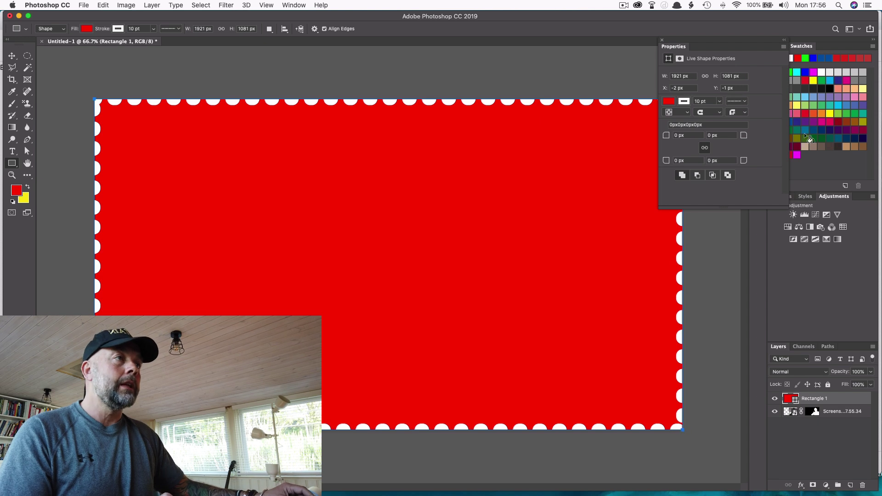
pyautogui.click(720, 102)
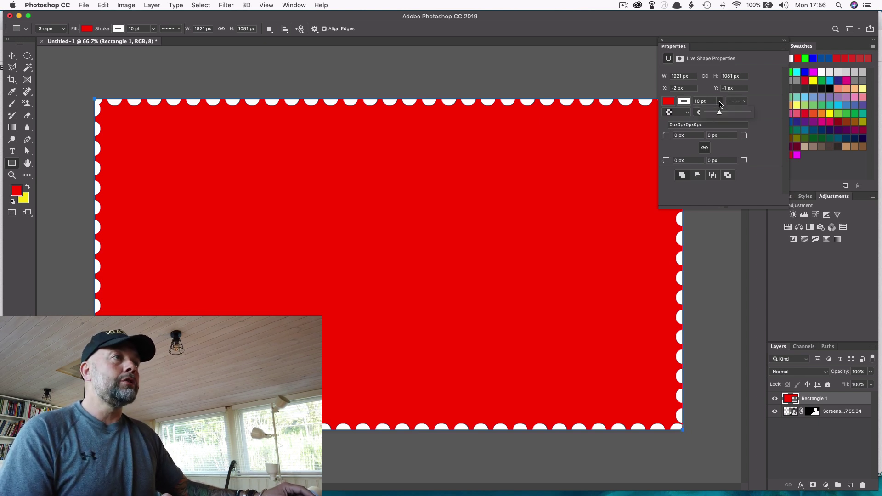
pyautogui.moveTo(719, 114); pyautogui.dragTo(706, 115)
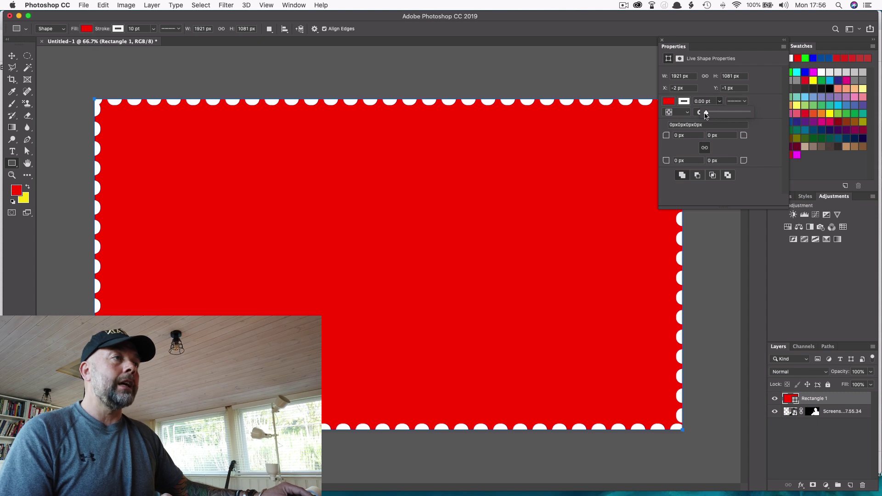
pyautogui.click(669, 102)
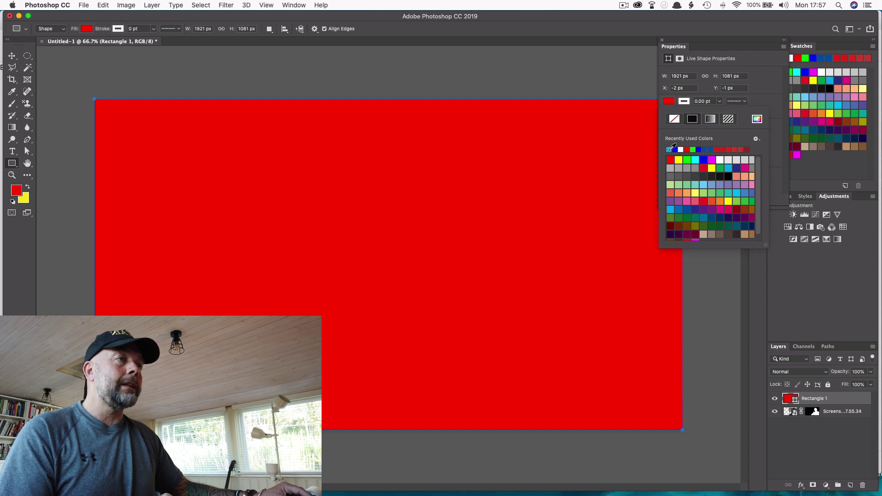
pyautogui.click(670, 149)
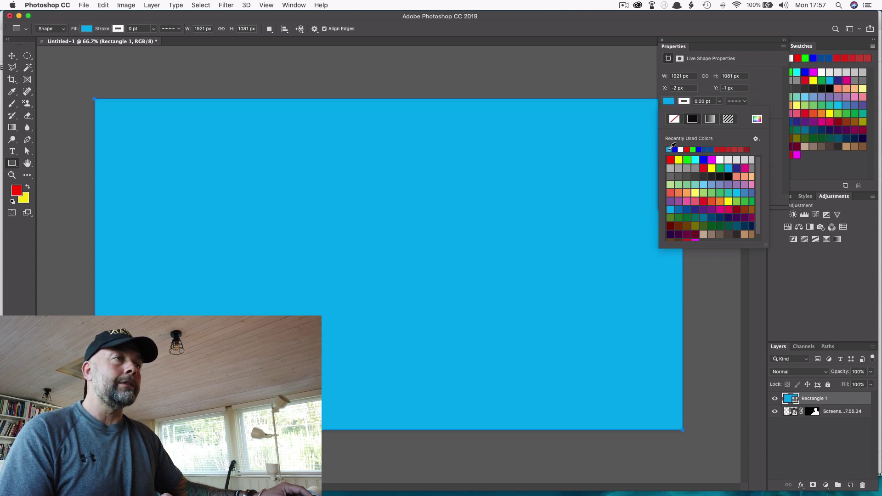
pyautogui.click(662, 41)
pyautogui.click(662, 41)
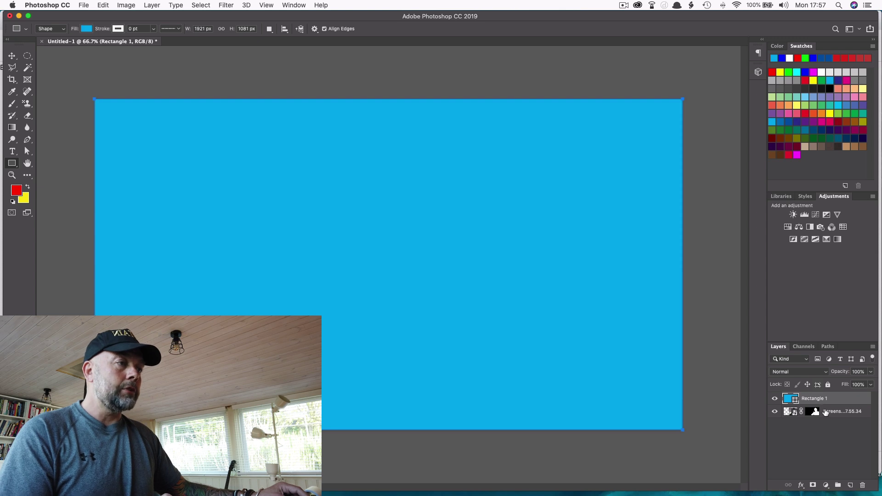
# Step: Put the photo layer above the cyan rectangle, widen the rectangle to the right edge, and reselect the photo
pyautogui.moveTo(825, 412); pyautogui.dragTo(809, 394)
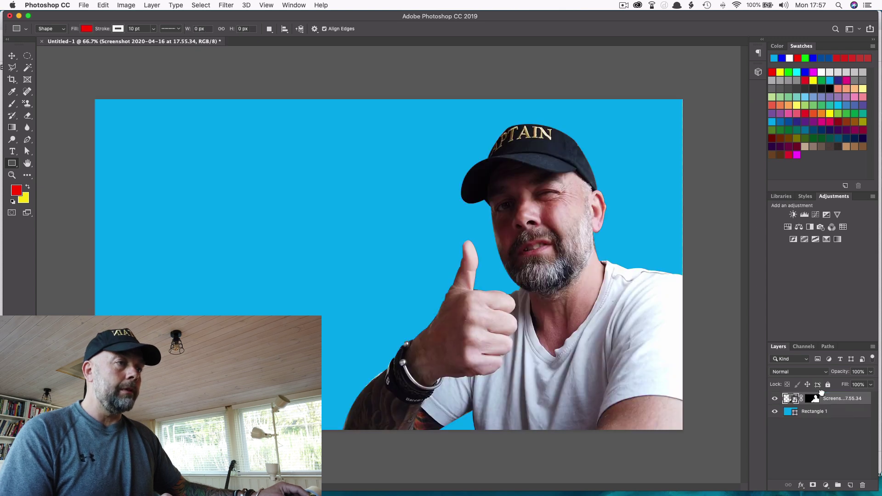
pyautogui.press('v')
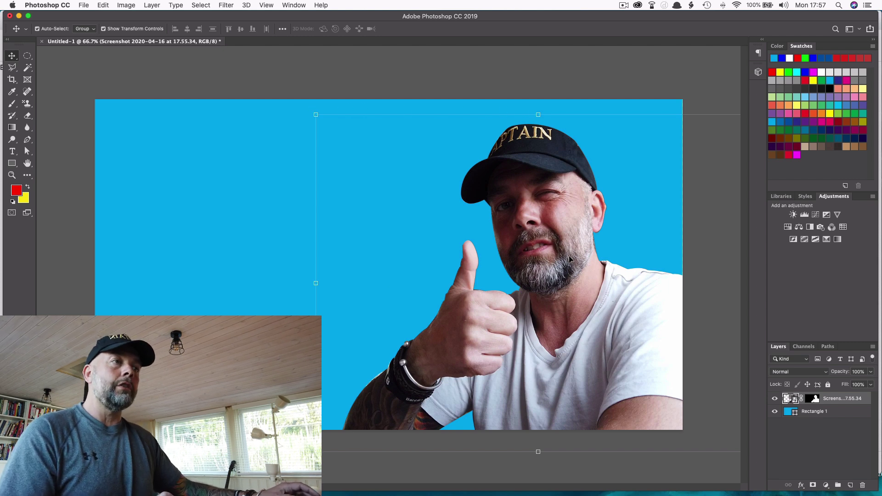
pyautogui.click(433, 239)
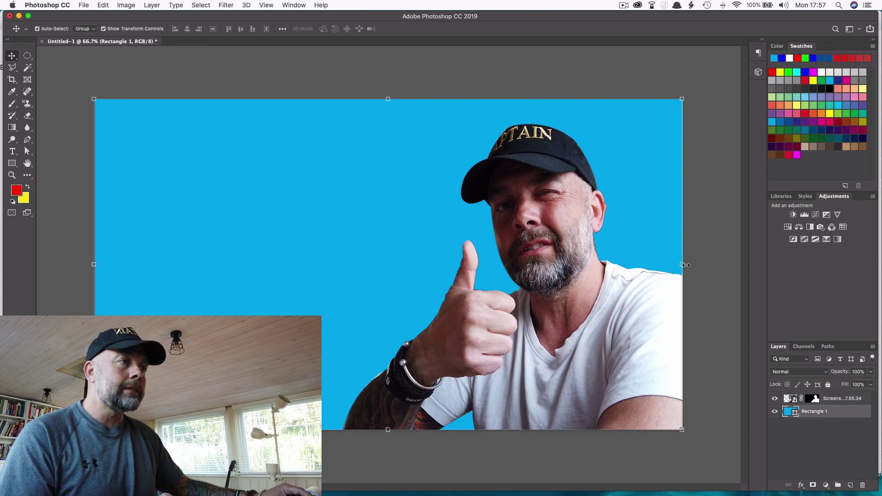
pyautogui.moveTo(682, 264); pyautogui.dragTo(687, 263)
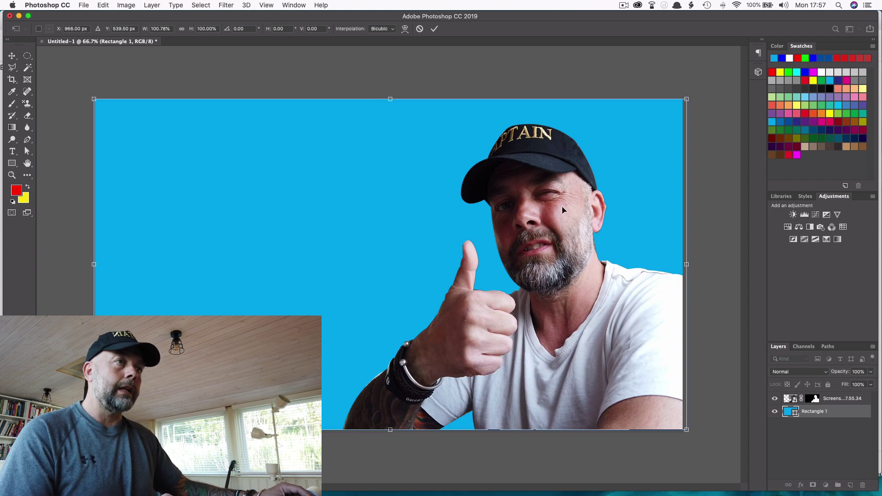
pyautogui.press('Return')
pyautogui.click(560, 231)
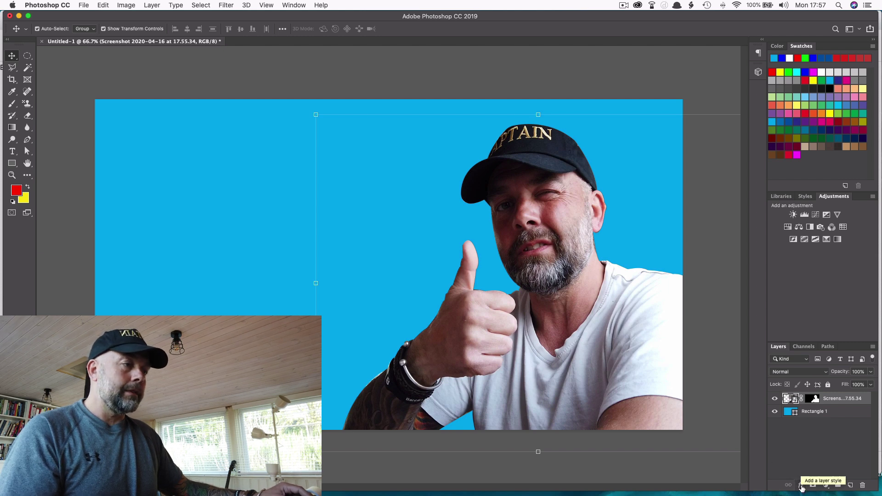
# Step: Add a Drop Shadow effect to the photo and compare it with the preview toggled off and on
pyautogui.click(801, 486)
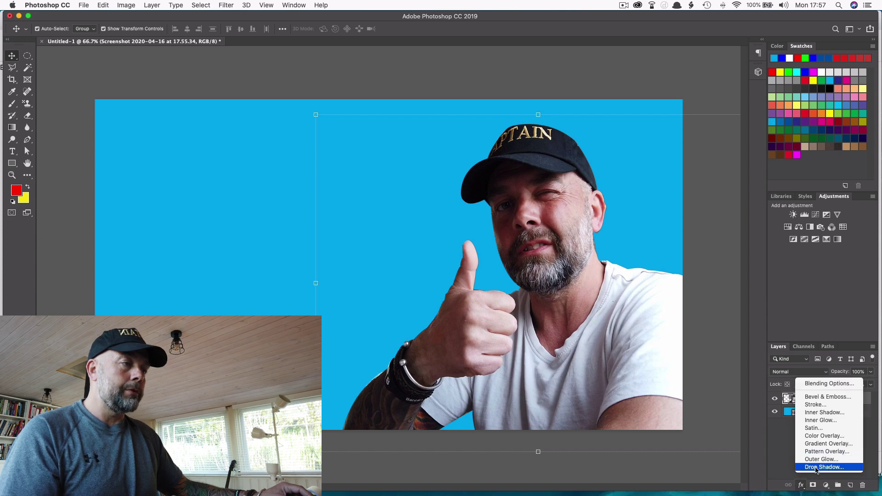
pyautogui.click(815, 467)
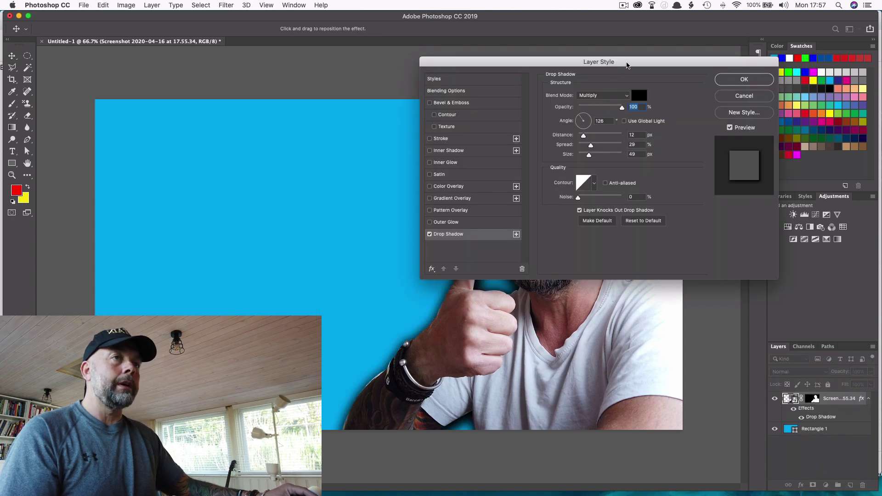
pyautogui.moveTo(627, 65); pyautogui.dragTo(276, 65)
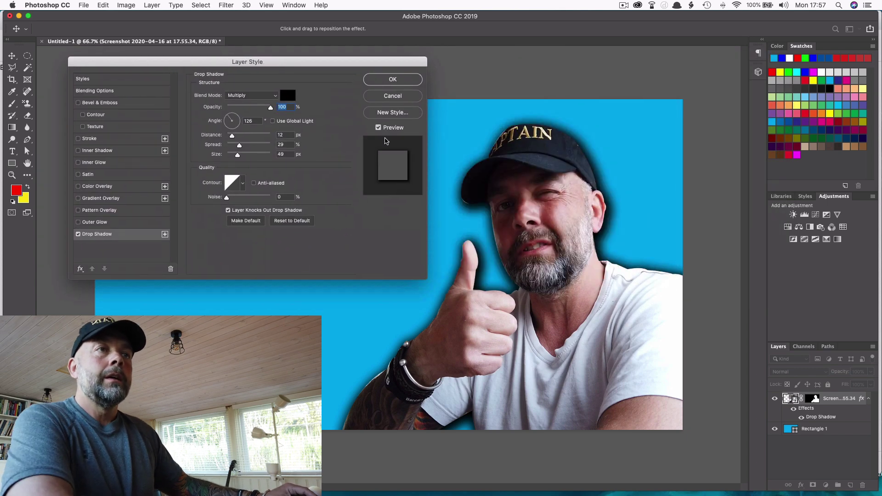
pyautogui.click(378, 128)
pyautogui.click(378, 128)
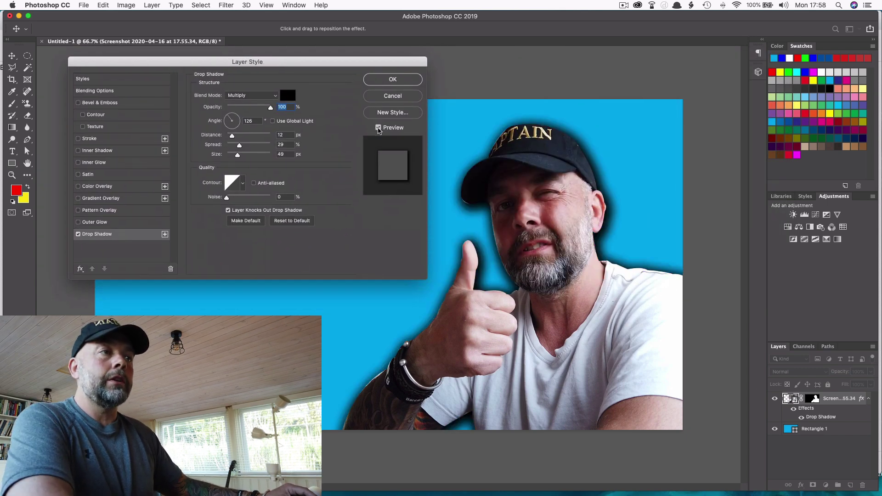
pyautogui.click(378, 128)
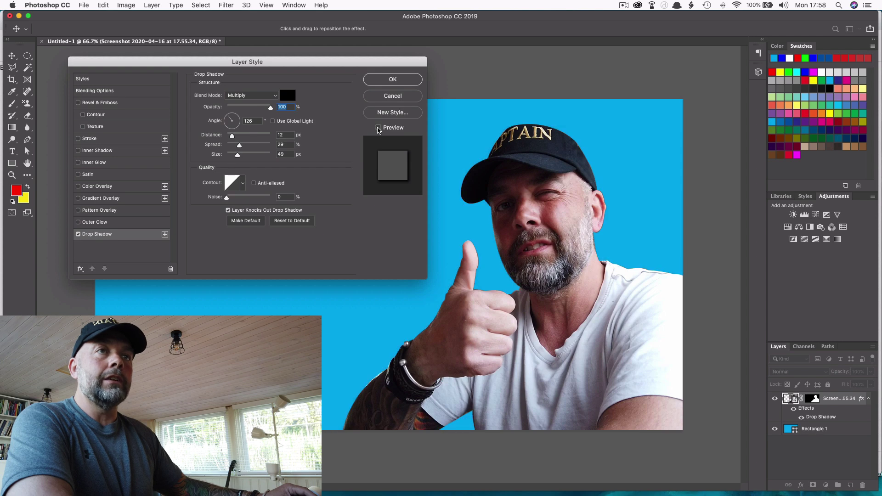
pyautogui.click(378, 128)
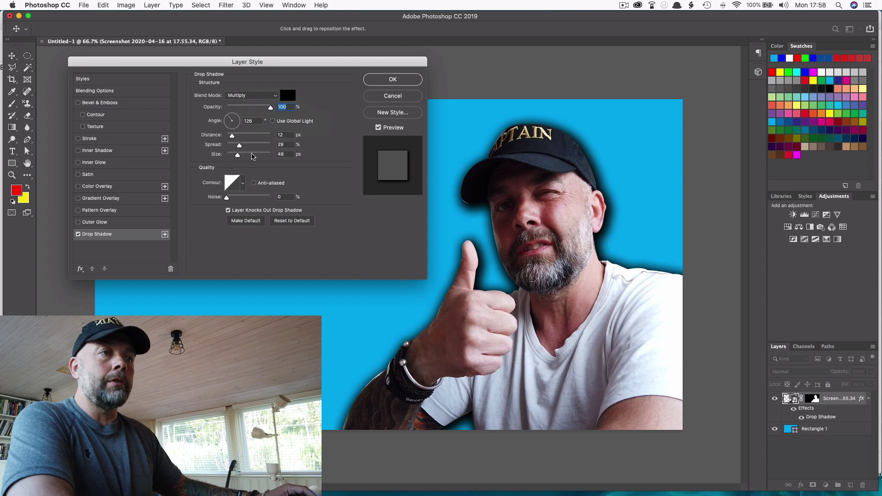
# Step: Set the shadow to 36% opacity, 131° angle, spread 31, size 49, and apply it
pyautogui.moveTo(271, 108); pyautogui.dragTo(246, 109)
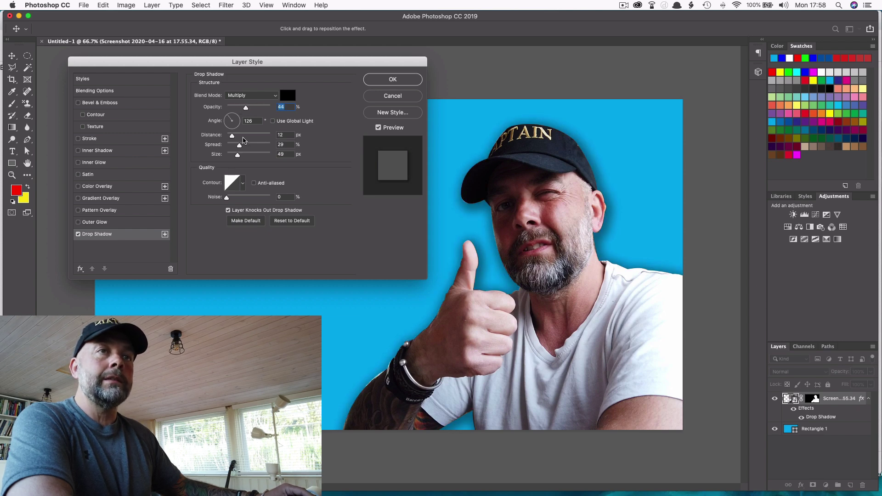
pyautogui.moveTo(240, 147)
pyautogui.mouseDown()
pyautogui.moveTo(257, 147)
pyautogui.moveTo(236, 137)
pyautogui.mouseUp()
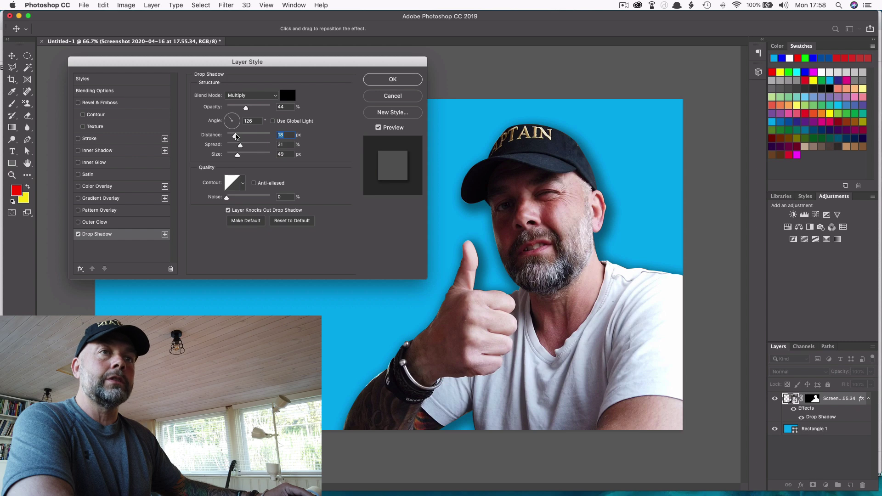
pyautogui.click(235, 120)
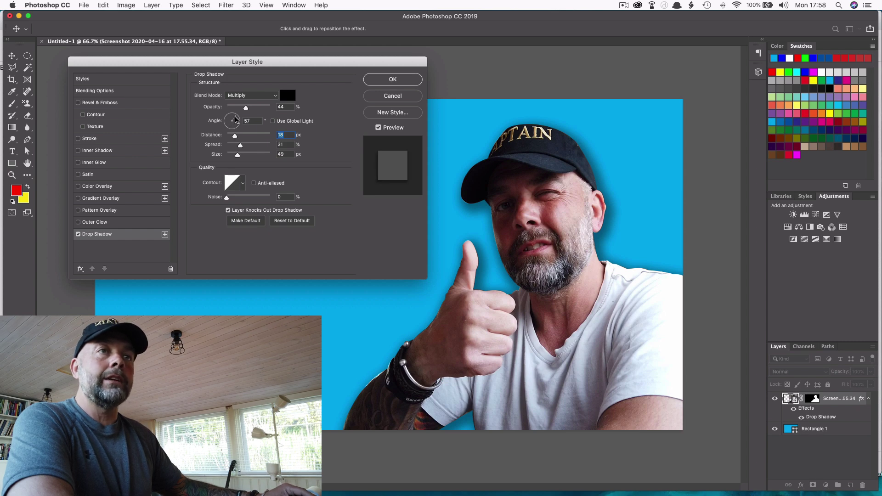
pyautogui.moveTo(235, 119); pyautogui.dragTo(231, 120)
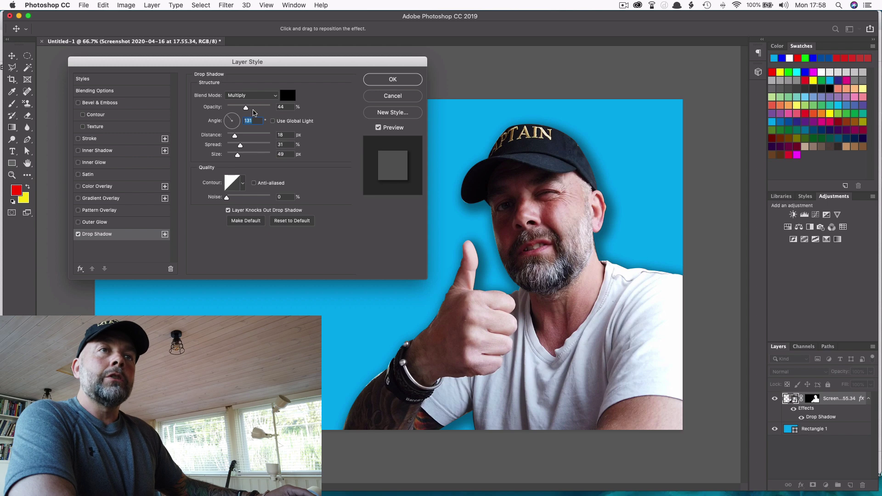
pyautogui.moveTo(246, 109); pyautogui.dragTo(243, 111)
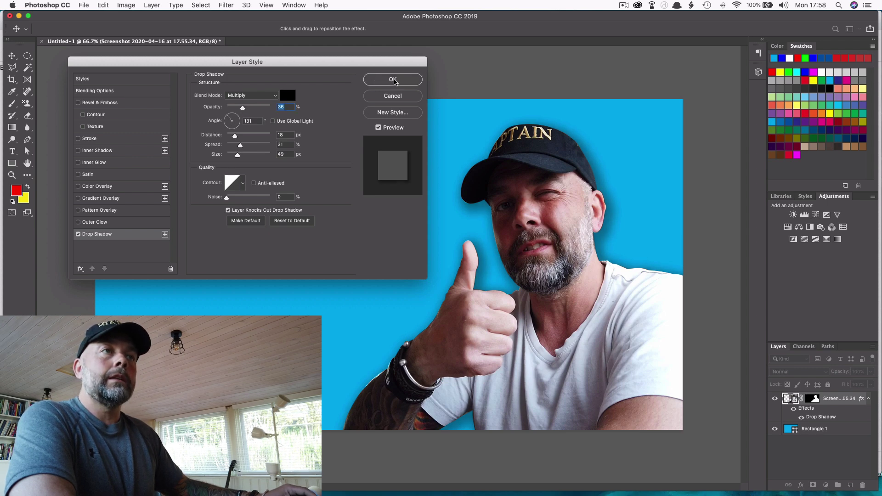
pyautogui.click(393, 80)
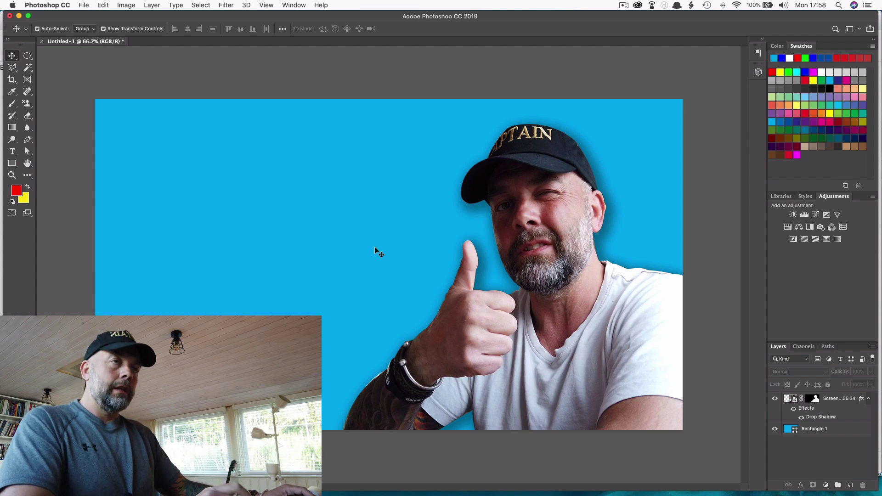
# Step: Switch to Chrome and download the Lightbulb Vector Icon from its Vecteezy tab
pyautogui.hotkey('ctrl', 'Up')
pyautogui.click(347, 299)
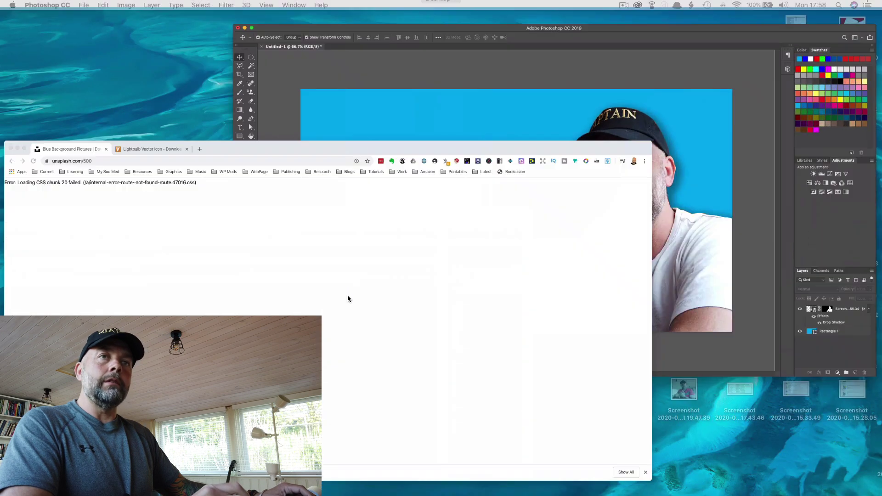
pyautogui.click(181, 23)
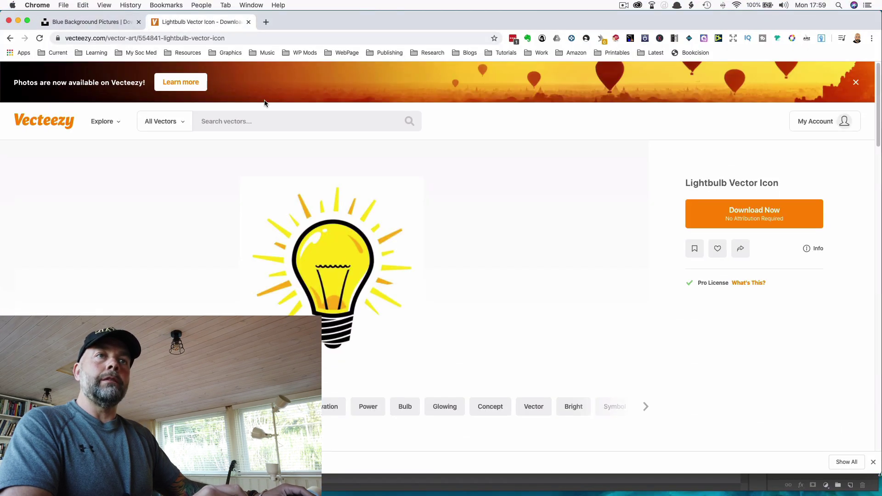
pyautogui.click(245, 122)
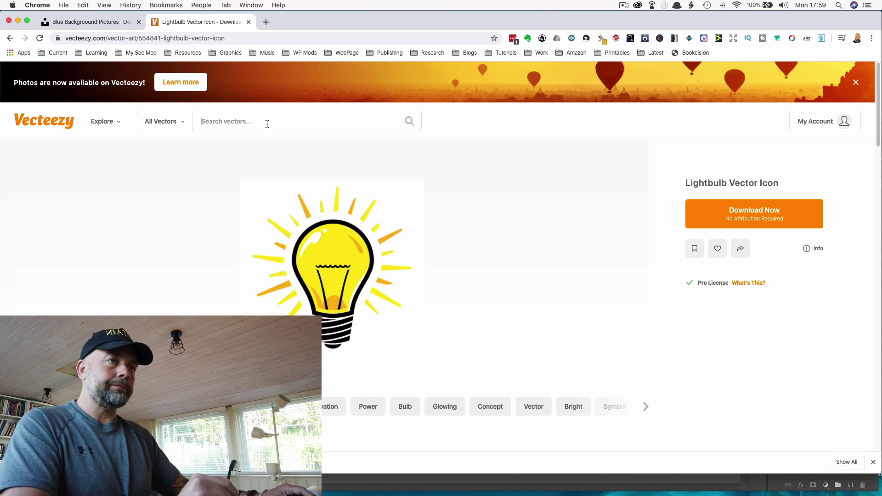
pyautogui.click(770, 214)
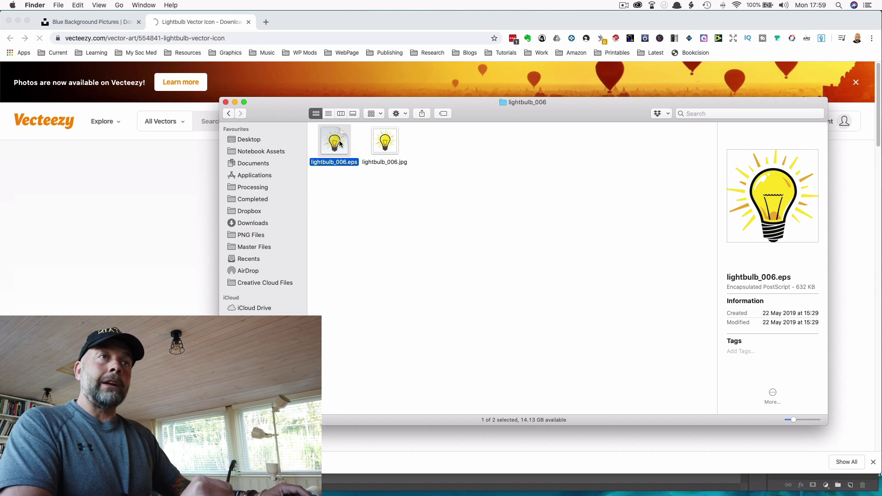
# Step: Move the lightbulb_006 Finder window into clearer view beside Photoshop
pyautogui.moveTo(498, 108); pyautogui.dragTo(593, 119)
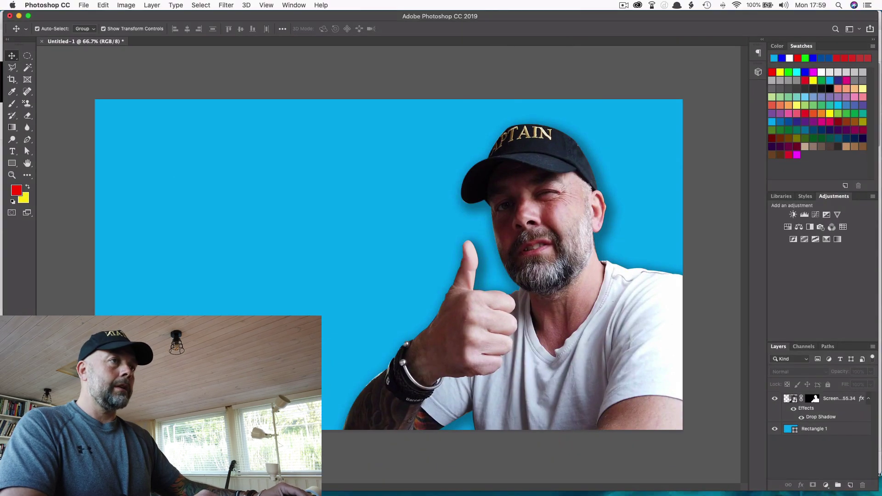
# Step: Drop lightbulb_006 onto the canvas, shrink it to about 34%, and commit it left of the man
pyautogui.moveTo(500, 176); pyautogui.dragTo(276, 243)
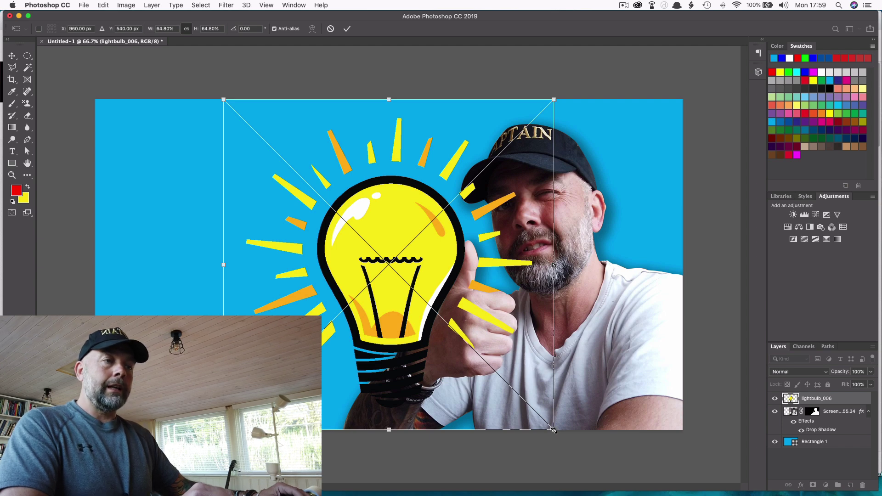
pyautogui.moveTo(553, 430); pyautogui.dragTo(378, 287)
pyautogui.moveTo(308, 185); pyautogui.dragTo(284, 243)
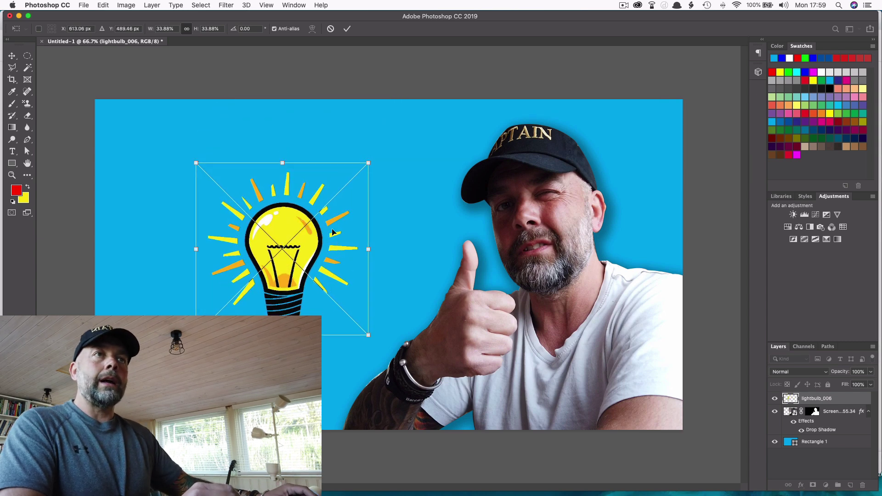
pyautogui.click(346, 29)
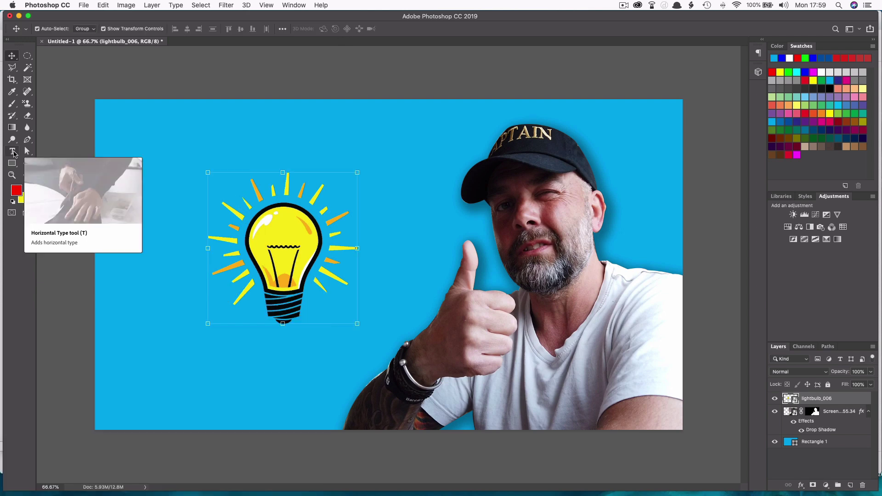
# Step: Type a small red 'KDP' text layer above the lightbulb and commit it
pyautogui.click(14, 152)
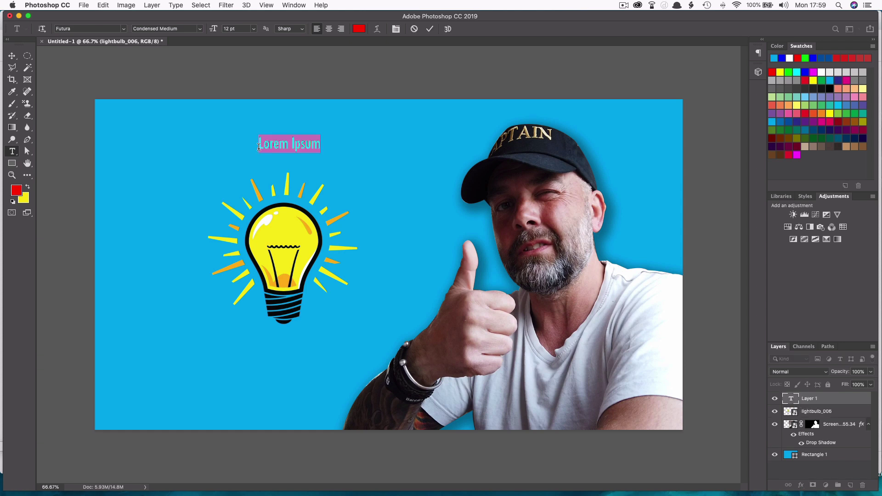
pyautogui.write('KDP')
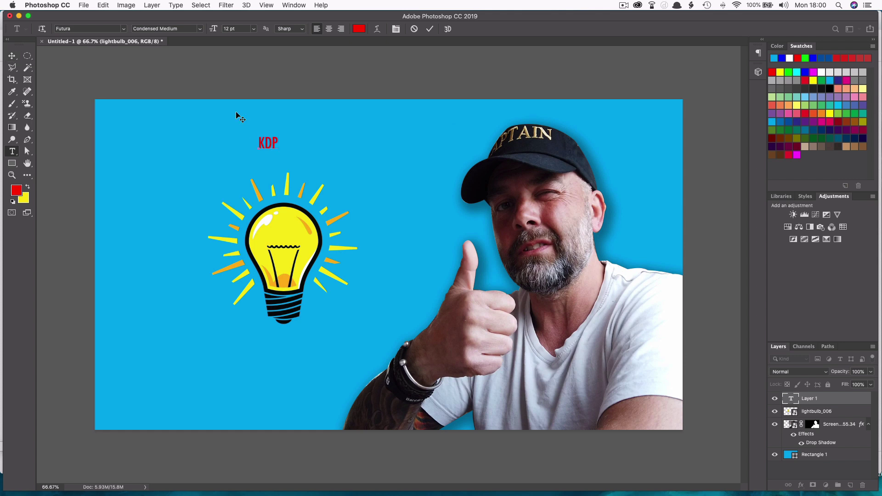
pyautogui.click(12, 55)
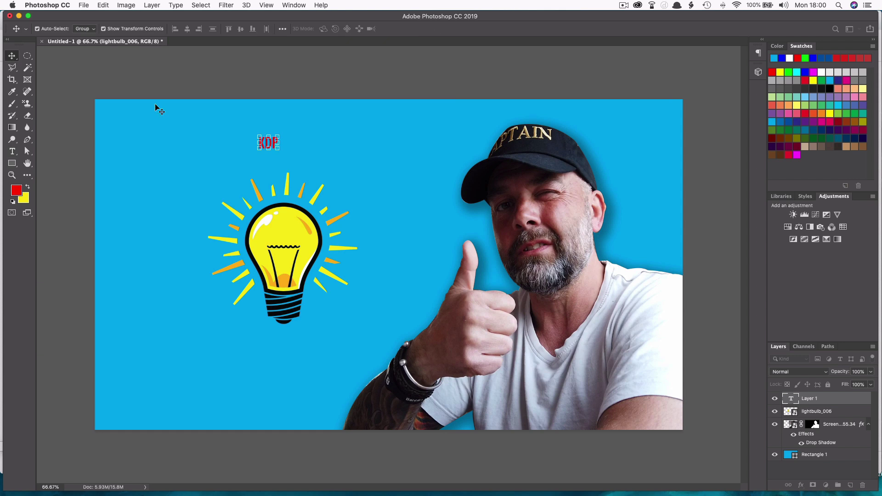
# Step: Enlarge KDP, tilt it about −7° at top-left, and drag a copy below the lightbulb
pyautogui.click(278, 148)
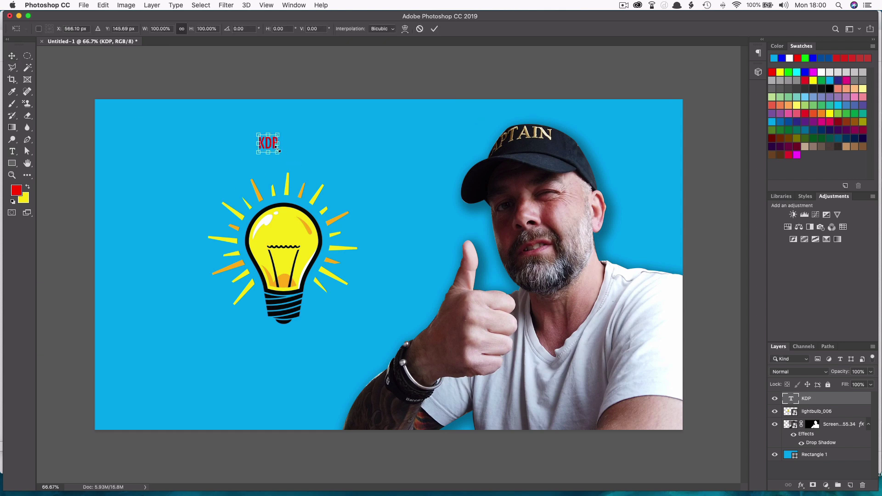
pyautogui.moveTo(278, 152); pyautogui.dragTo(491, 257)
pyautogui.moveTo(380, 224); pyautogui.dragTo(279, 188)
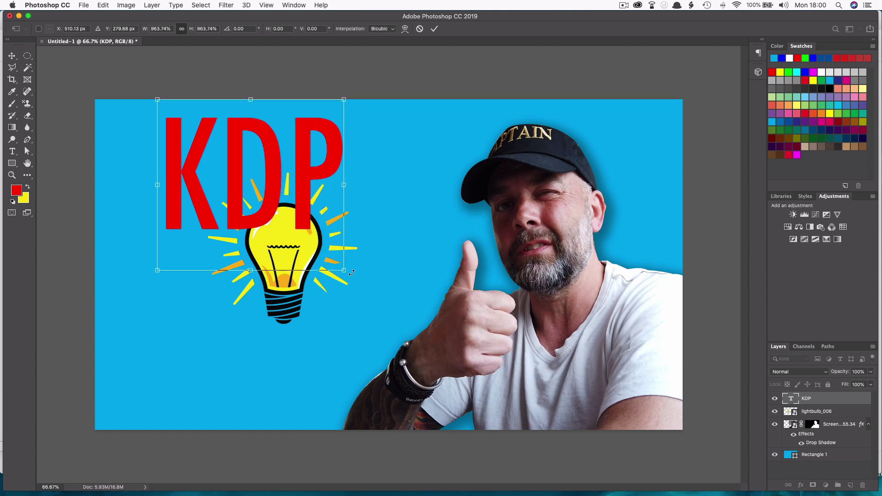
pyautogui.moveTo(344, 271); pyautogui.dragTo(338, 252)
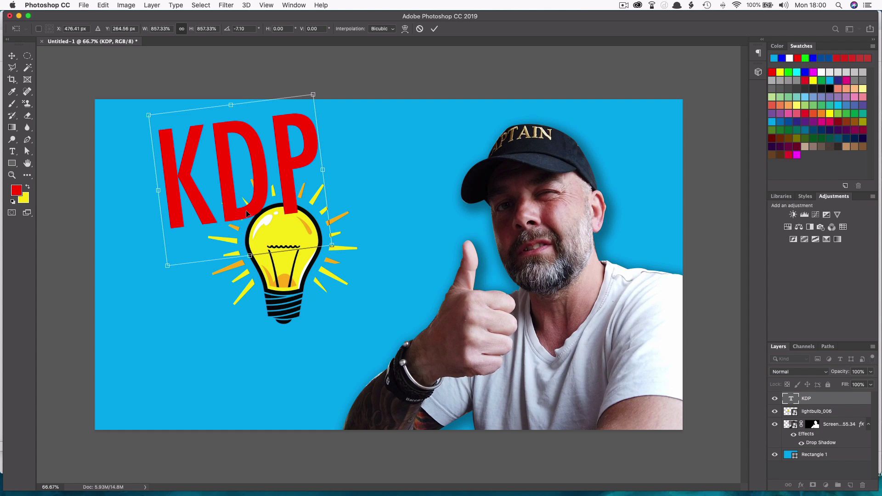
pyautogui.moveTo(248, 216); pyautogui.dragTo(258, 287)
pyautogui.press('Escape')
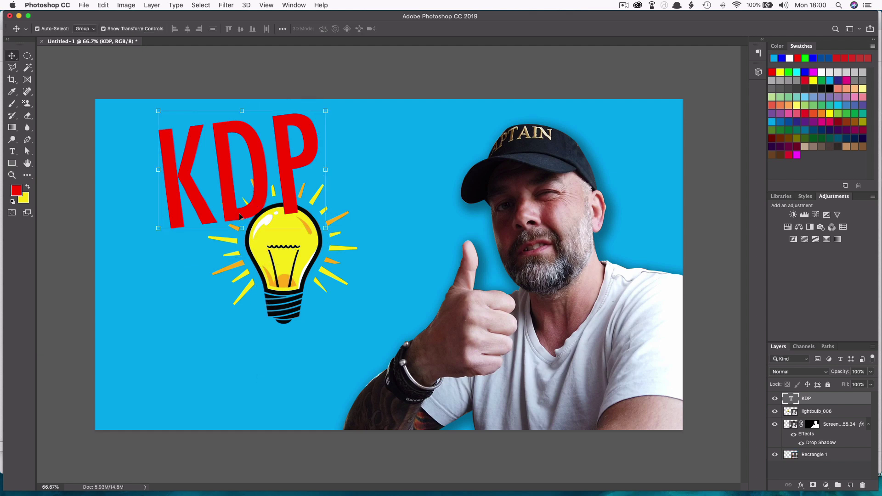
pyautogui.moveTo(242, 217); pyautogui.dragTo(269, 395)
# Step: Retype the KDP copy as 'IDEAS' and nudge it left below the lightbulb
pyautogui.doubleClick(287, 371)
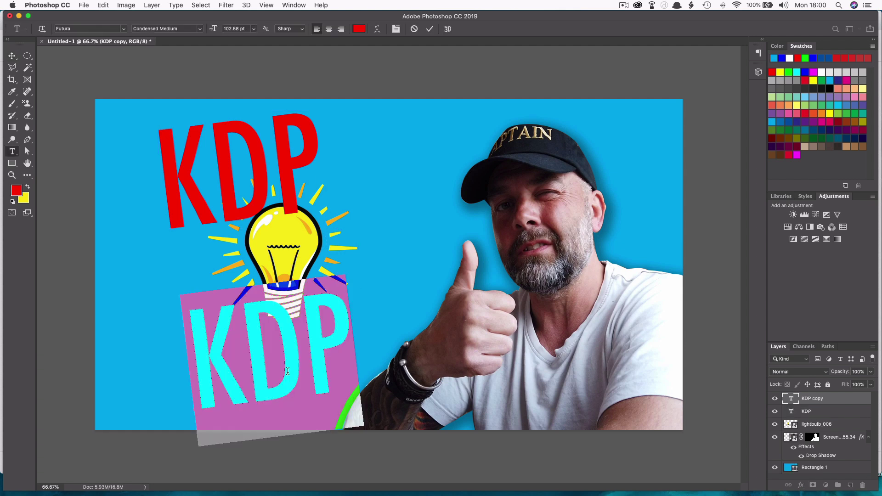
pyautogui.write('IDEAS')
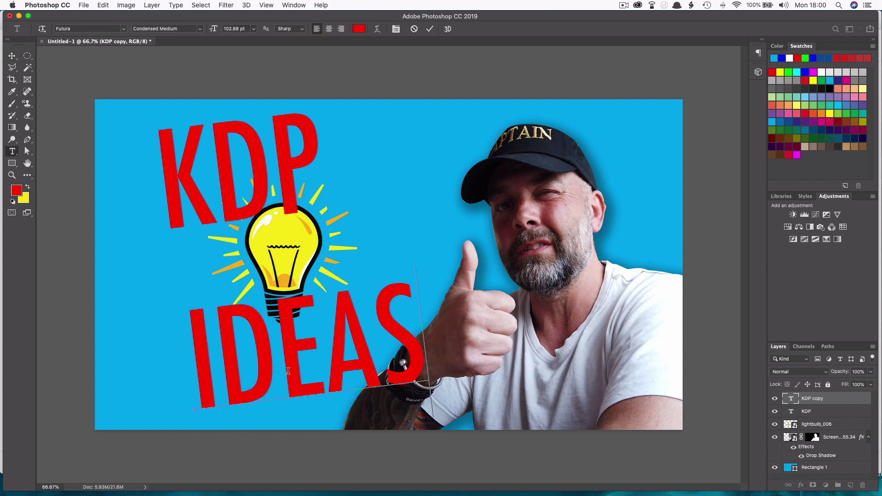
pyautogui.click(11, 56)
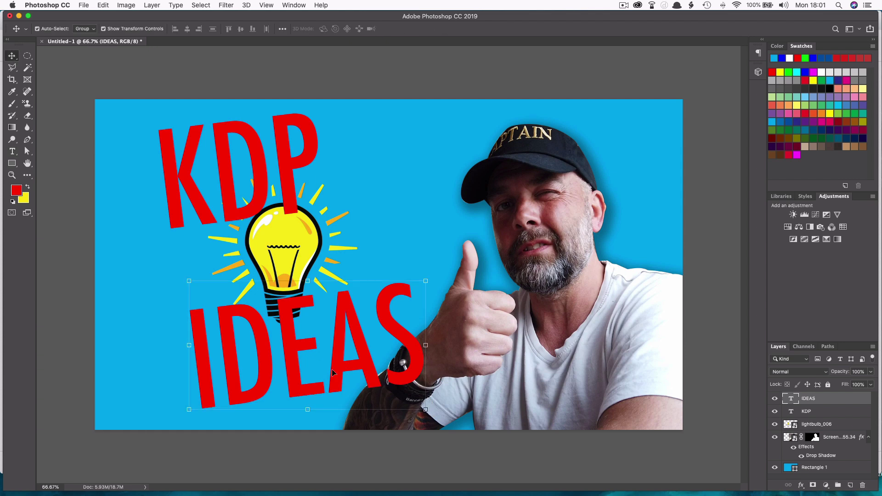
pyautogui.moveTo(310, 356); pyautogui.dragTo(257, 356)
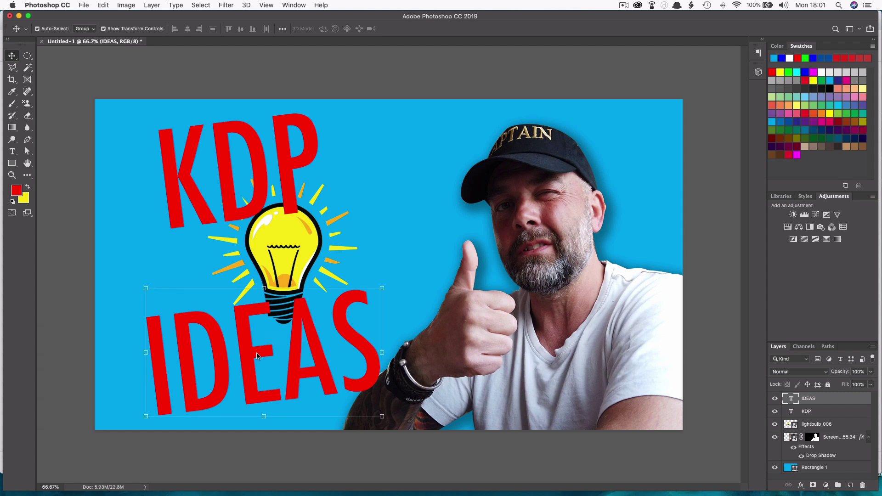
pyautogui.doubleClick(268, 186)
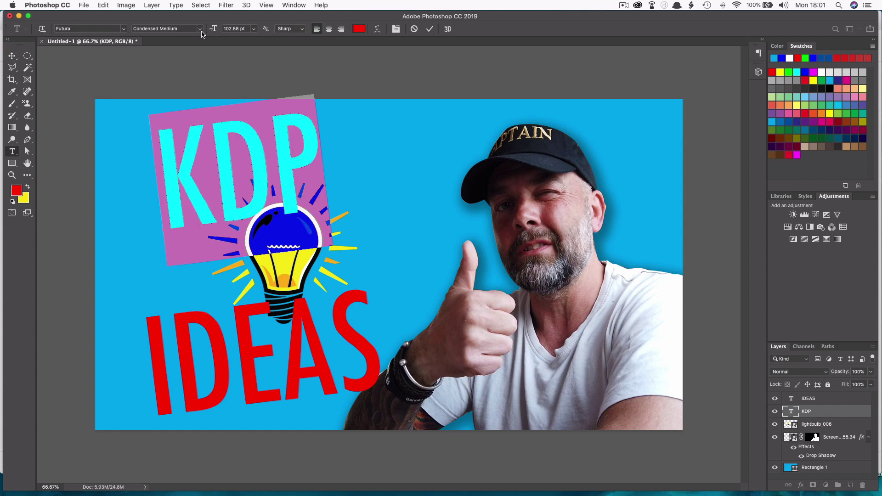
pyautogui.click(200, 29)
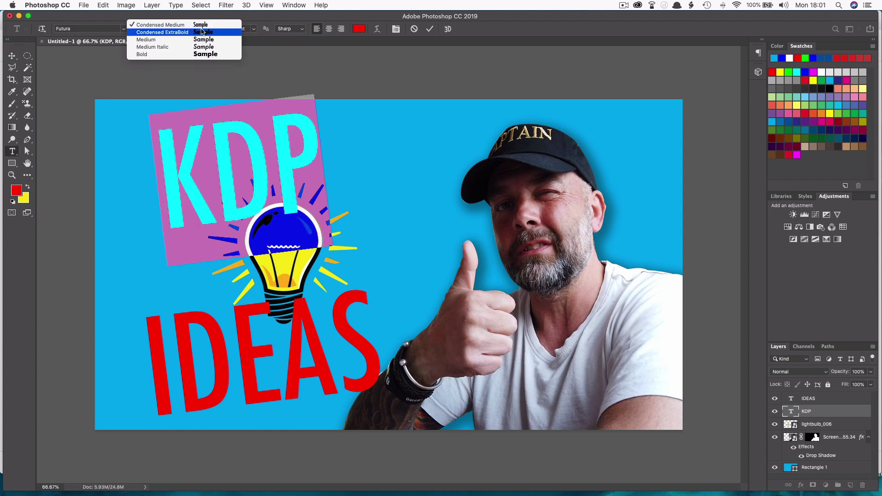
pyautogui.click(266, 73)
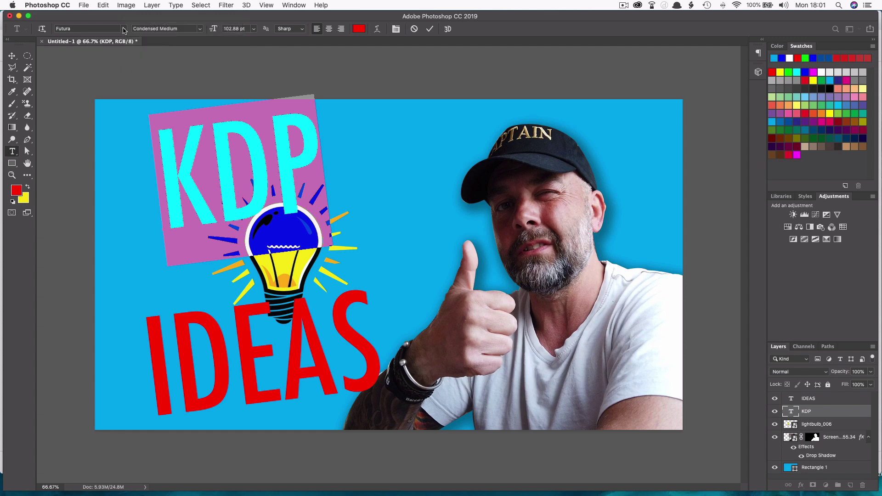
pyautogui.click(125, 31)
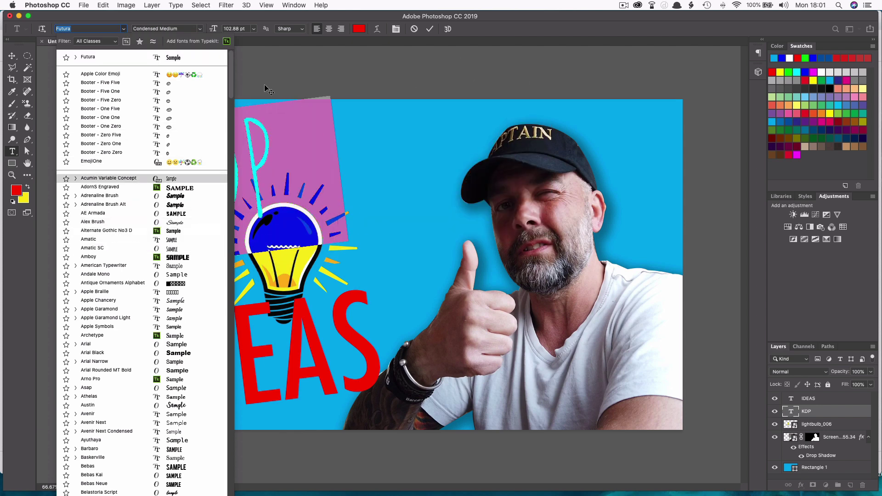
pyautogui.click(291, 79)
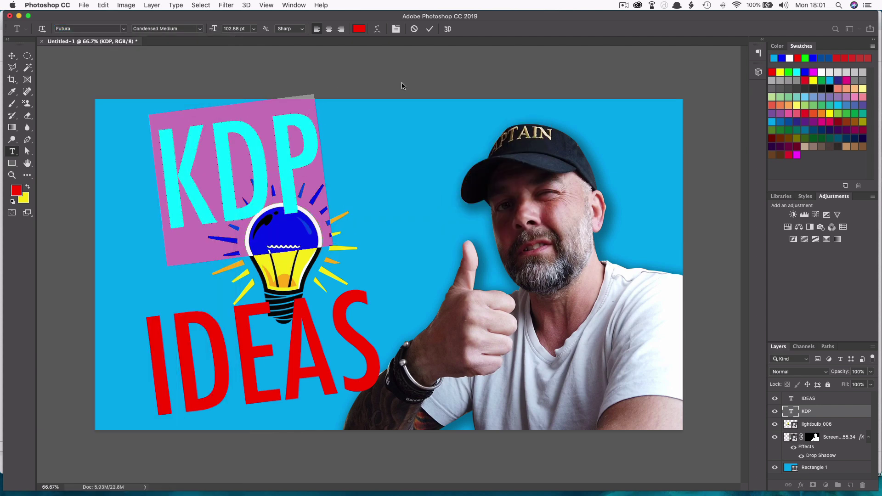
pyautogui.press('Escape')
pyautogui.press('v')
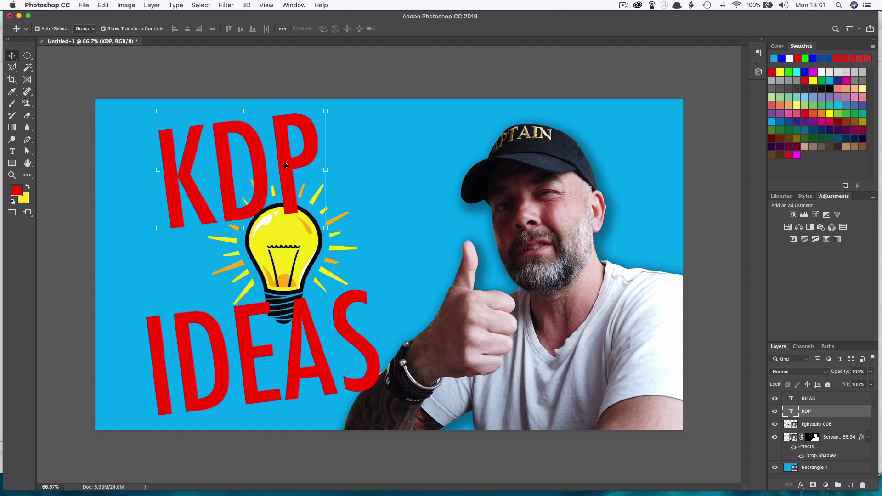
# Step: Select the KDP and IDEAS layers together and merge them into one IDEAS layer
pyautogui.keyDown('shift'); pyautogui.click(314, 344); pyautogui.keyUp('shift')
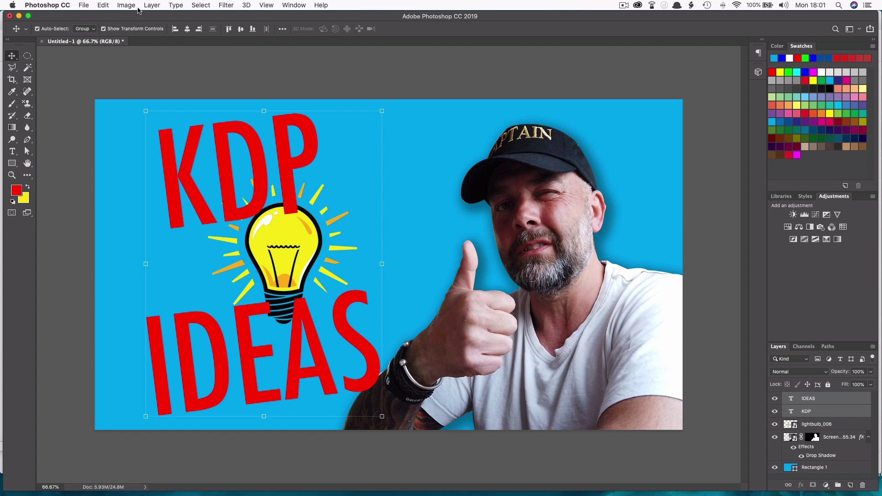
pyautogui.click(152, 6)
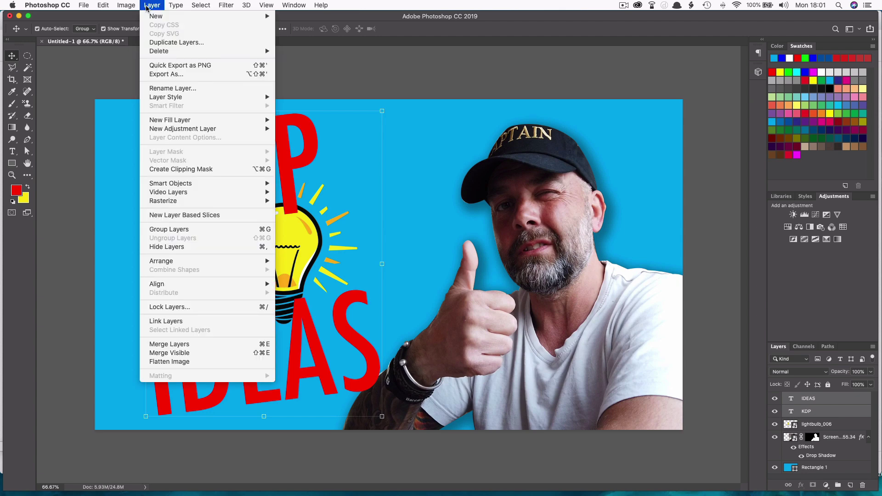
pyautogui.click(155, 345)
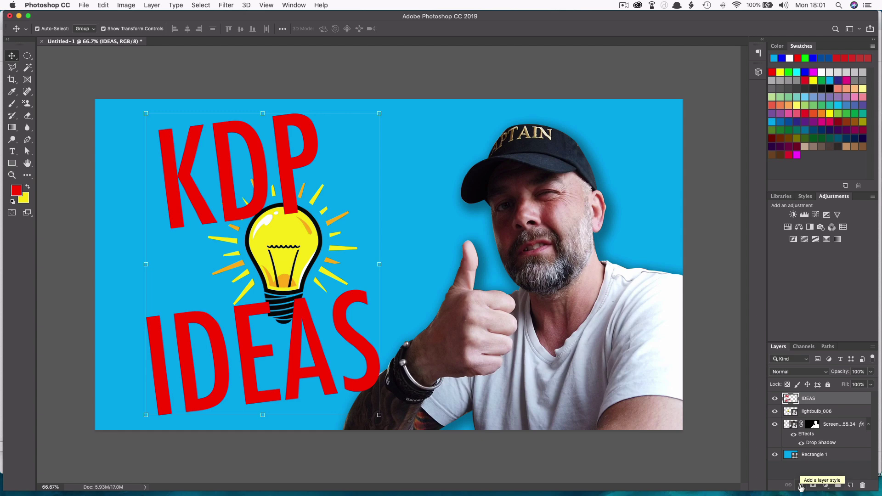
# Step: Add a white Outer Glow with 100% spread and 6 px size to the lettering
pyautogui.click(801, 486)
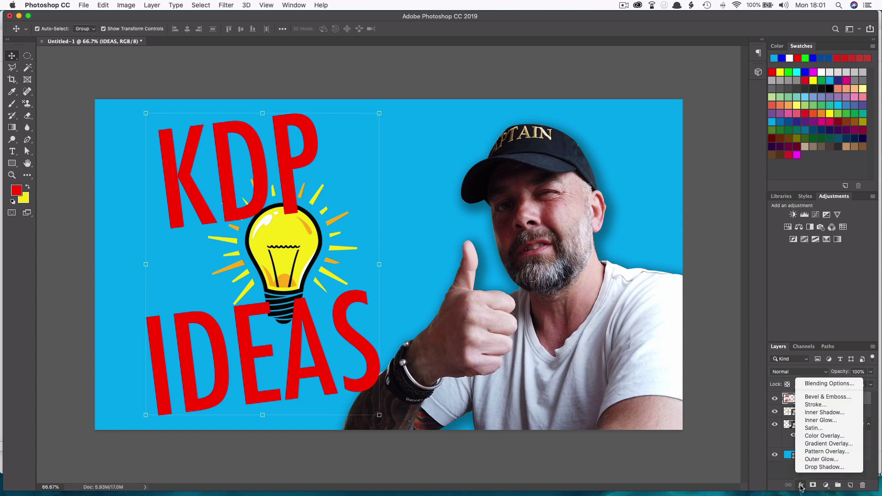
pyautogui.click(821, 460)
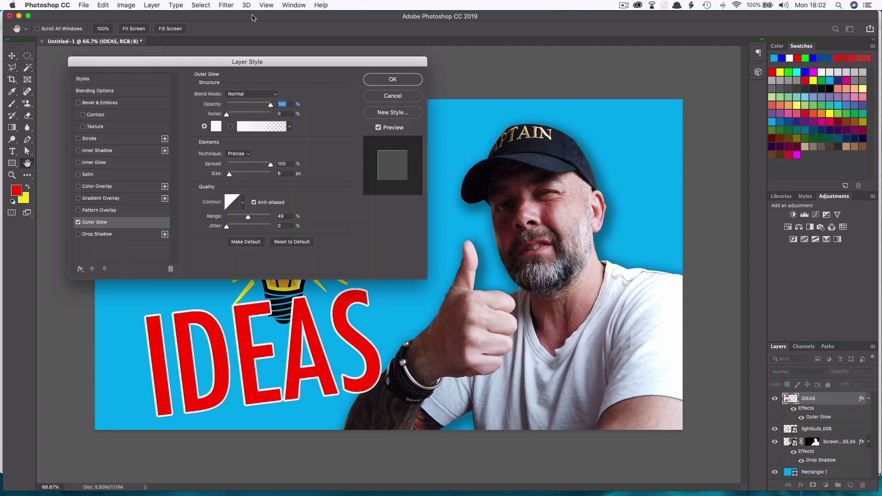
pyautogui.moveTo(267, 61); pyautogui.dragTo(576, 67)
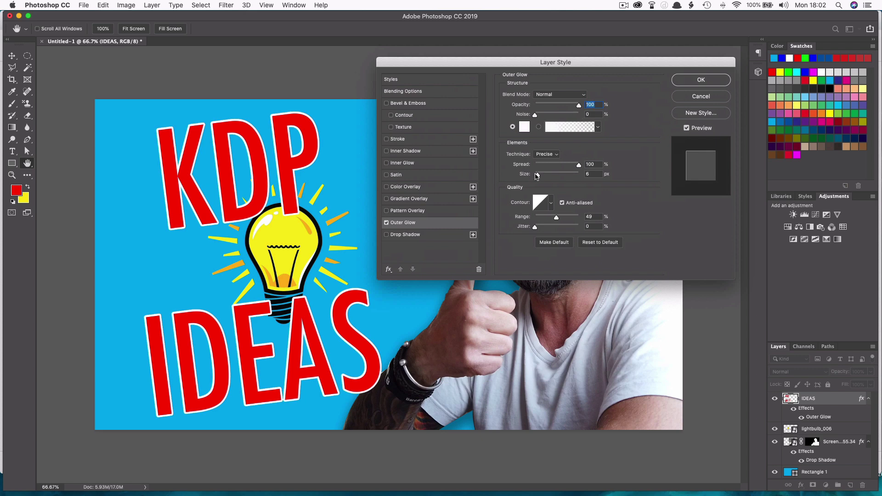
pyautogui.moveTo(538, 175)
pyautogui.mouseDown()
pyautogui.moveTo(555, 177)
pyautogui.moveTo(539, 179)
pyautogui.mouseUp()
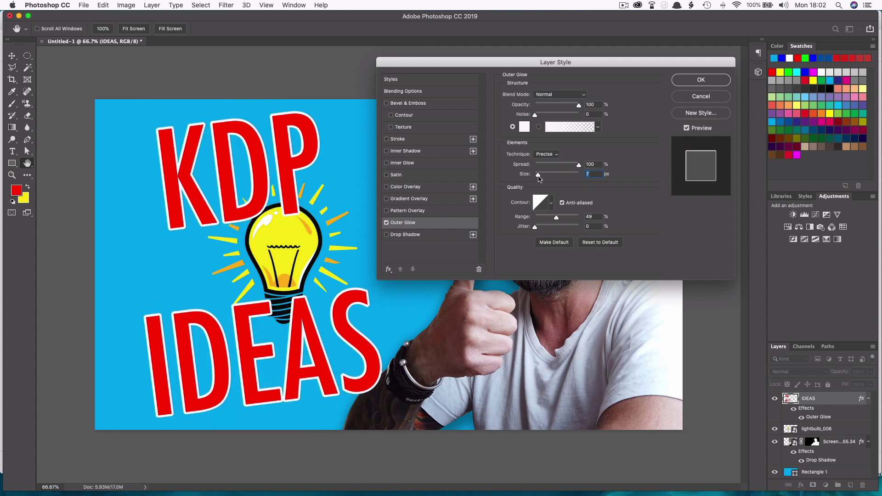
pyautogui.press('Down')
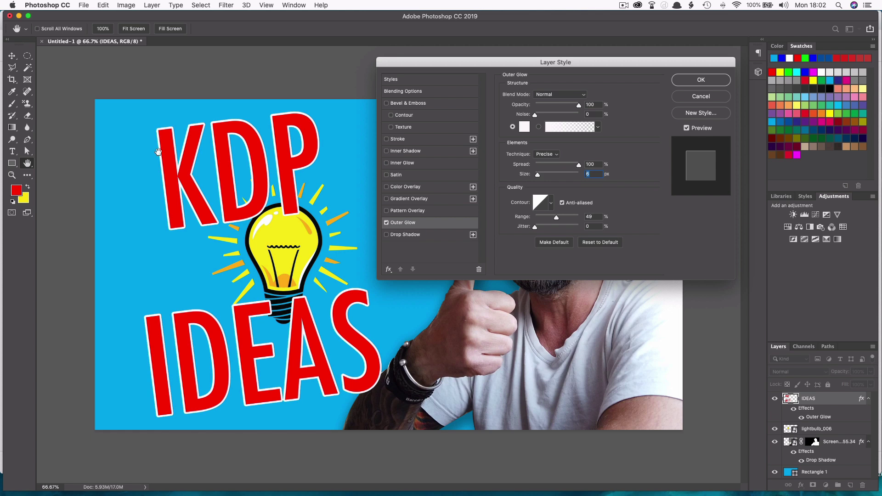
# Step: Add a Multiply drop shadow at 83% opacity and 49 px size, then apply the effects
pyautogui.click(386, 237)
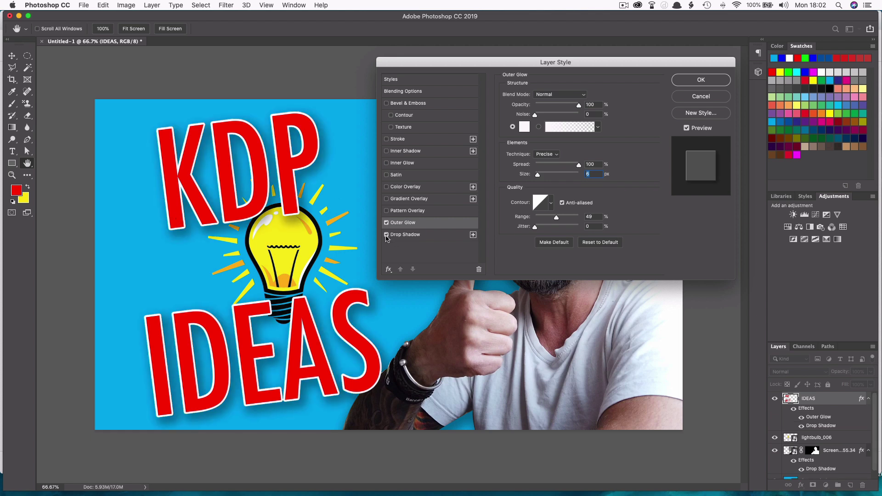
pyautogui.click(409, 237)
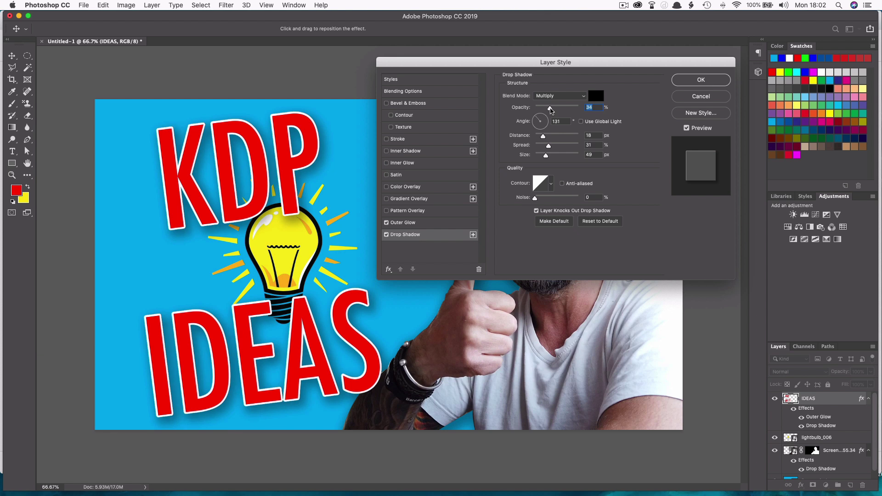
pyautogui.moveTo(550, 110); pyautogui.dragTo(571, 111)
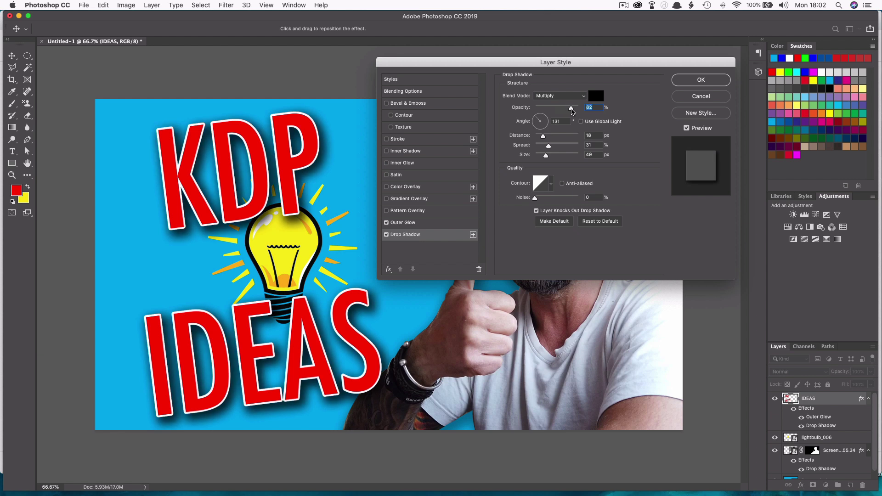
pyautogui.moveTo(572, 111); pyautogui.dragTo(572, 111)
pyautogui.moveTo(547, 158); pyautogui.dragTo(546, 157)
pyautogui.click(700, 80)
# Step: Stack the lightbulb above the text, enlarge it, and tilt it about −11.87° between the words
pyautogui.click(305, 250)
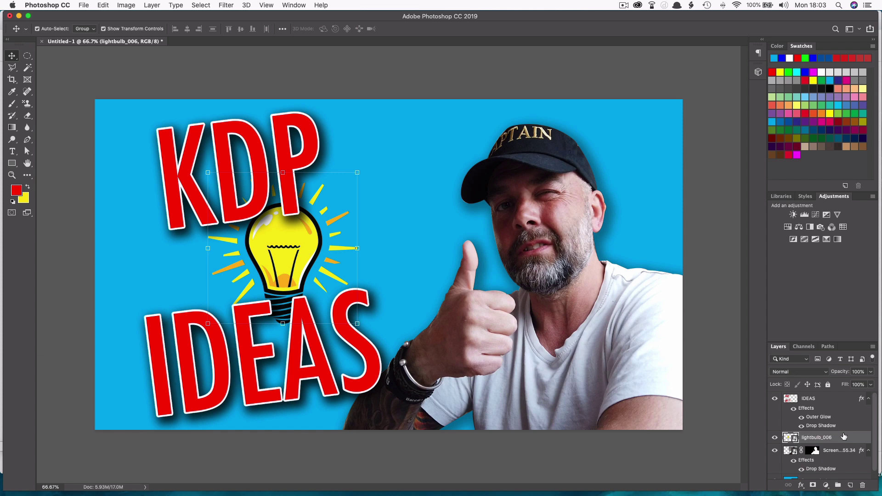
pyautogui.moveTo(833, 438); pyautogui.dragTo(826, 395)
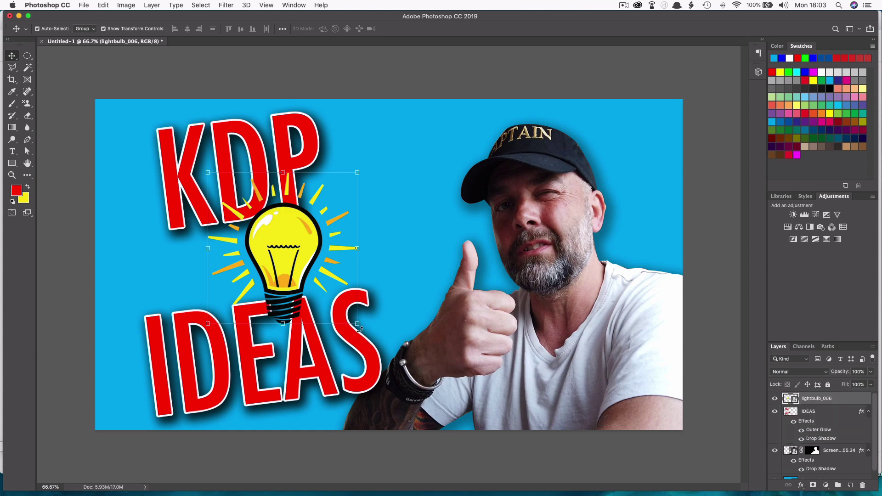
pyautogui.moveTo(360, 330); pyautogui.dragTo(382, 335)
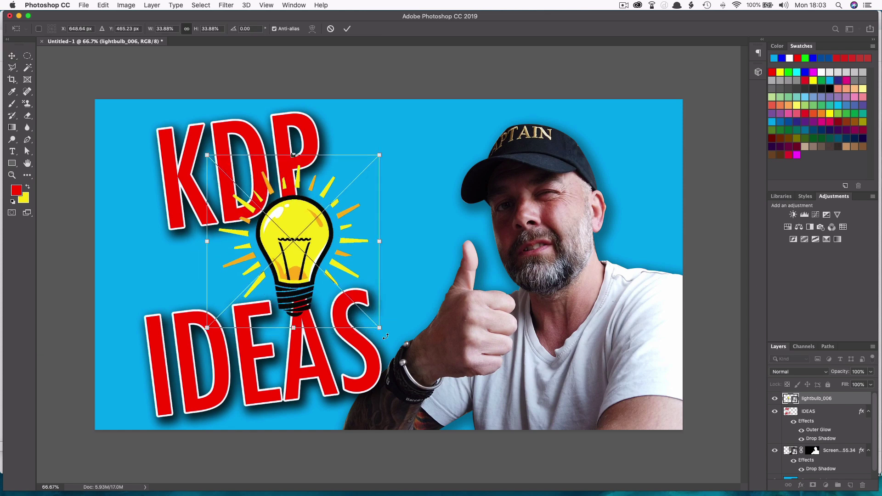
pyautogui.moveTo(386, 337); pyautogui.dragTo(403, 311)
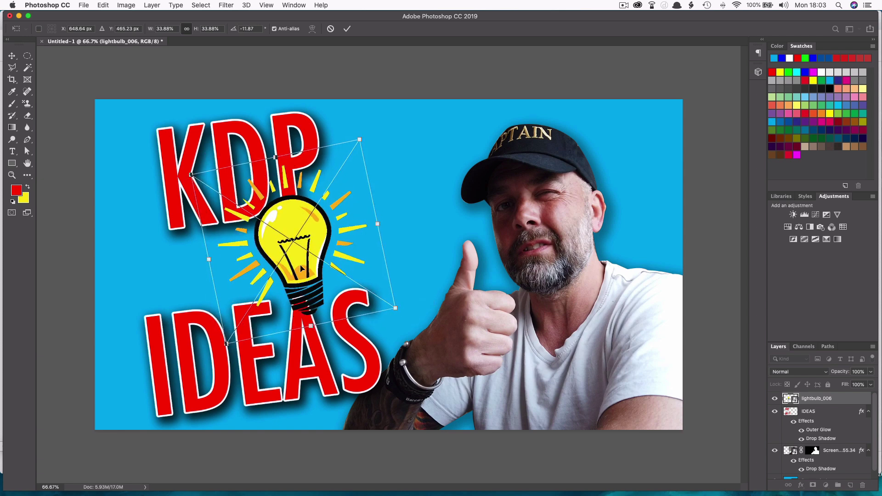
pyautogui.moveTo(301, 268); pyautogui.dragTo(280, 273)
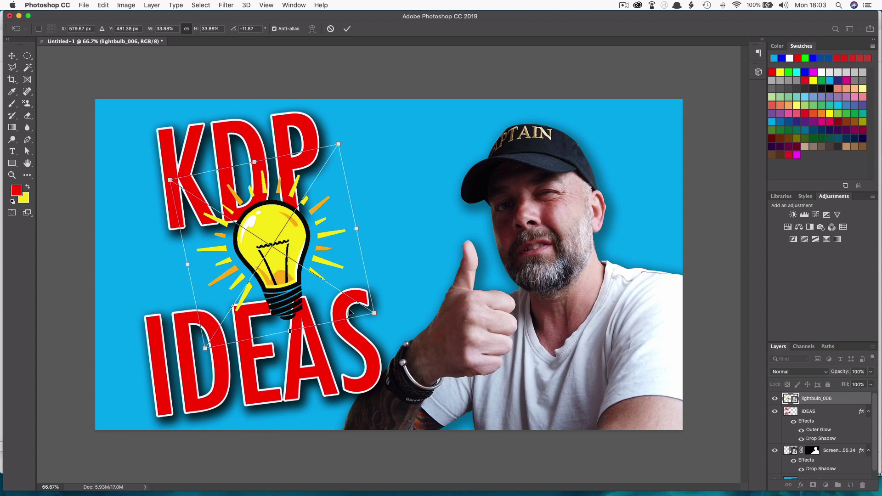
pyautogui.moveTo(375, 313); pyautogui.dragTo(394, 324)
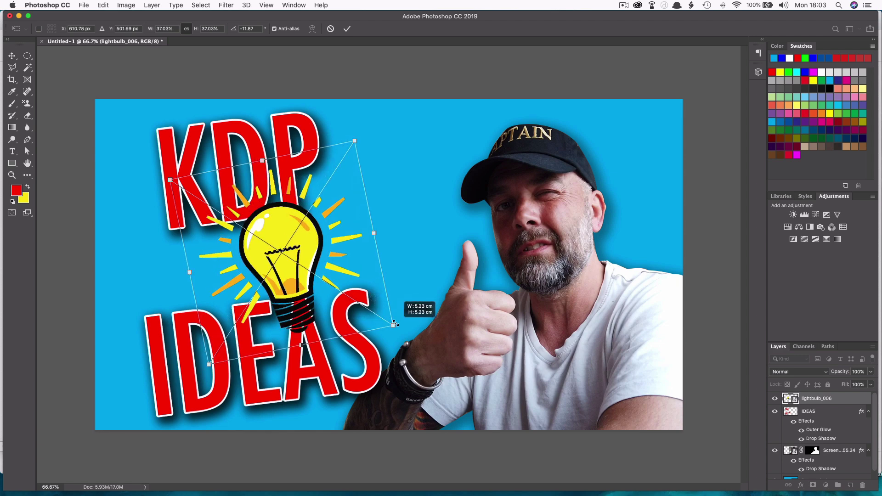
pyautogui.moveTo(287, 271); pyautogui.dragTo(272, 273)
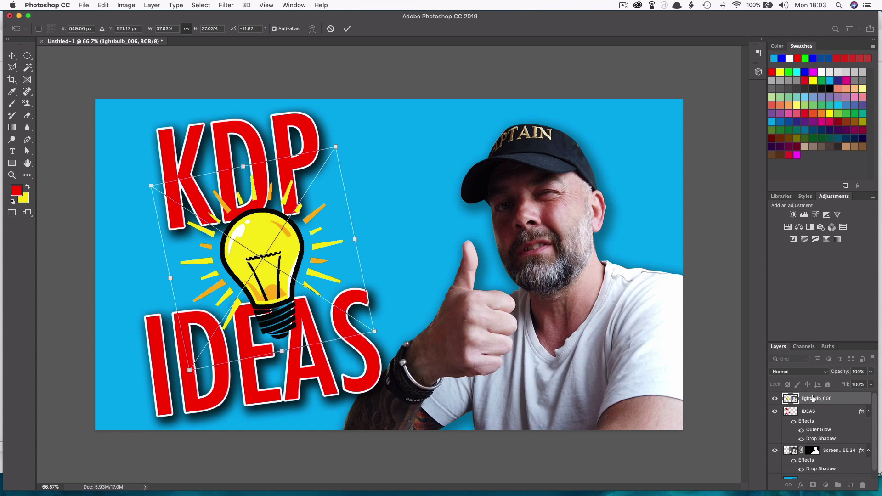
pyautogui.press('Return')
# Step: Give the lightbulb a 22% opacity drop shadow, then move it up beside KDP
pyautogui.click(802, 484)
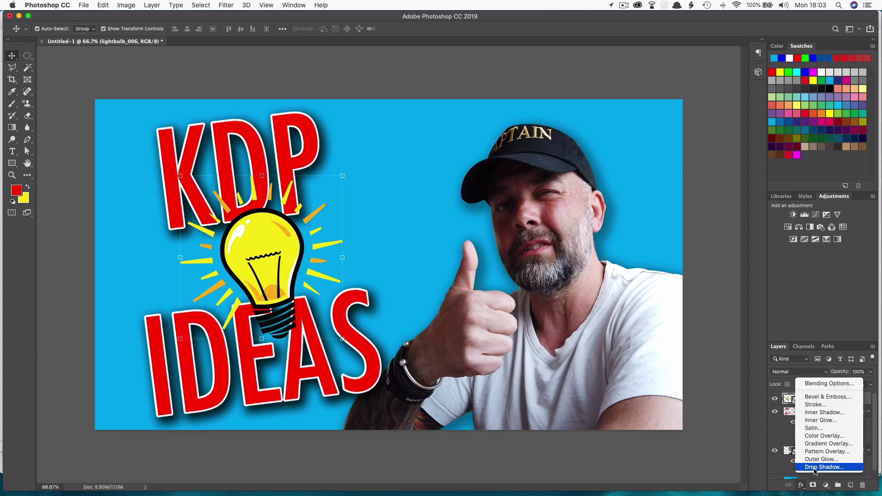
pyautogui.click(814, 467)
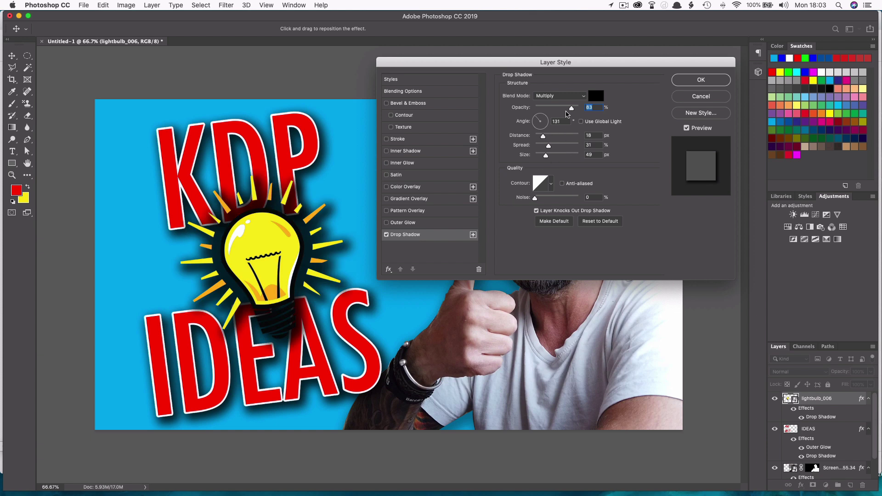
pyautogui.moveTo(572, 110); pyautogui.dragTo(546, 111)
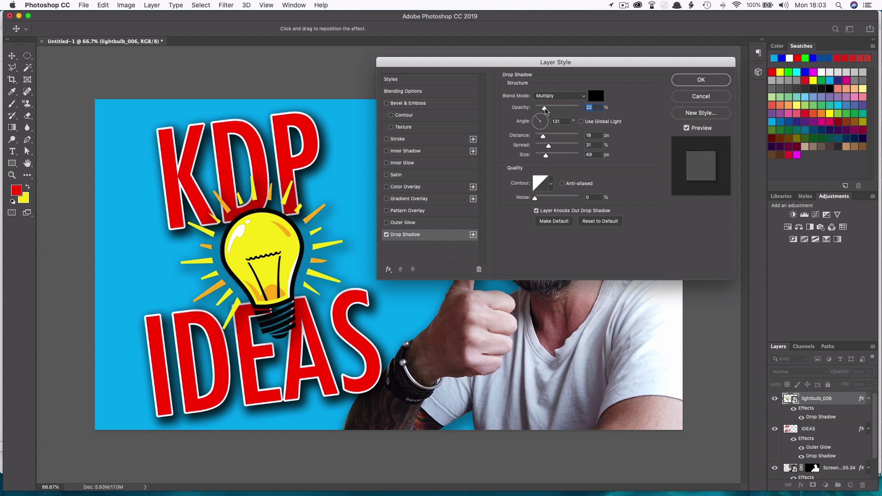
pyautogui.click(700, 80)
pyautogui.moveTo(260, 264); pyautogui.dragTo(378, 208)
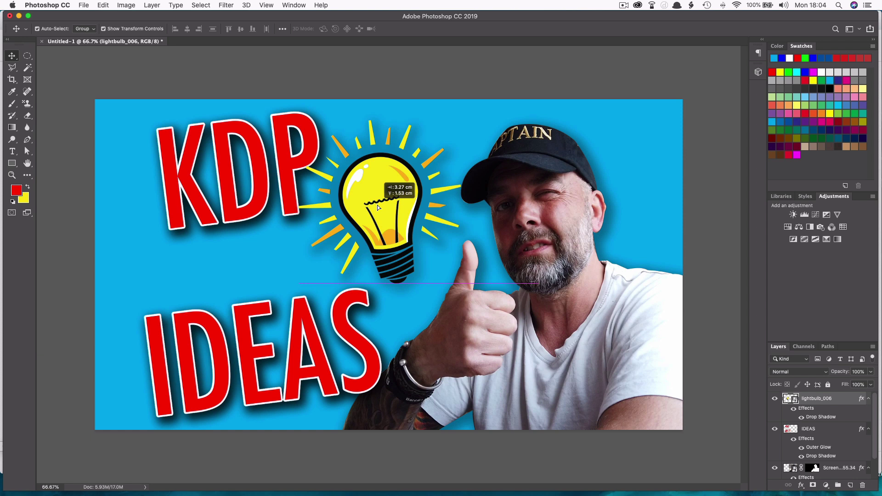
# Step: Rotate the lightbulb to about −20° between KDP and IDEAS, and move the man's photo layer to the top
pyautogui.moveTo(377, 208); pyautogui.dragTo(253, 260)
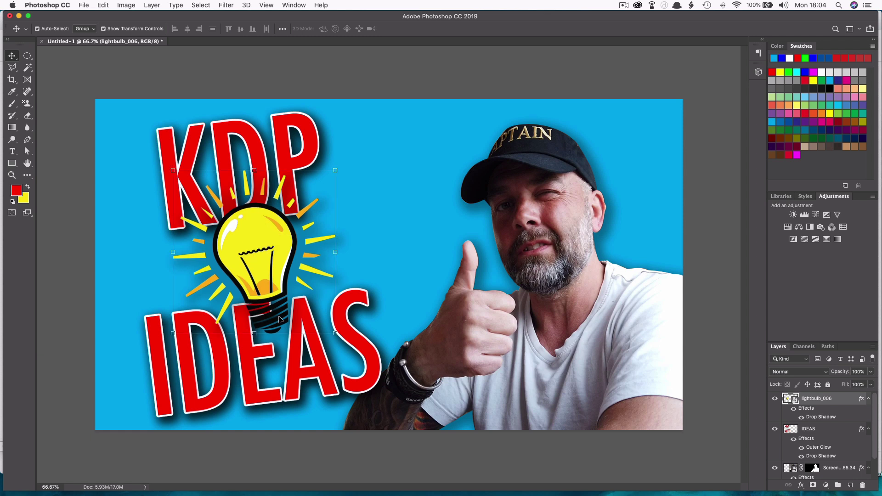
pyautogui.moveTo(341, 342); pyautogui.dragTo(355, 328)
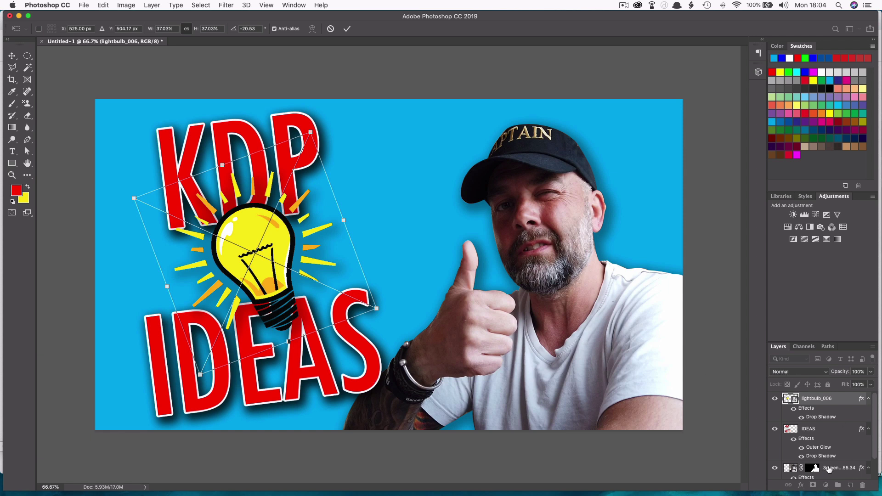
pyautogui.press('Return')
pyautogui.moveTo(828, 467); pyautogui.dragTo(821, 396)
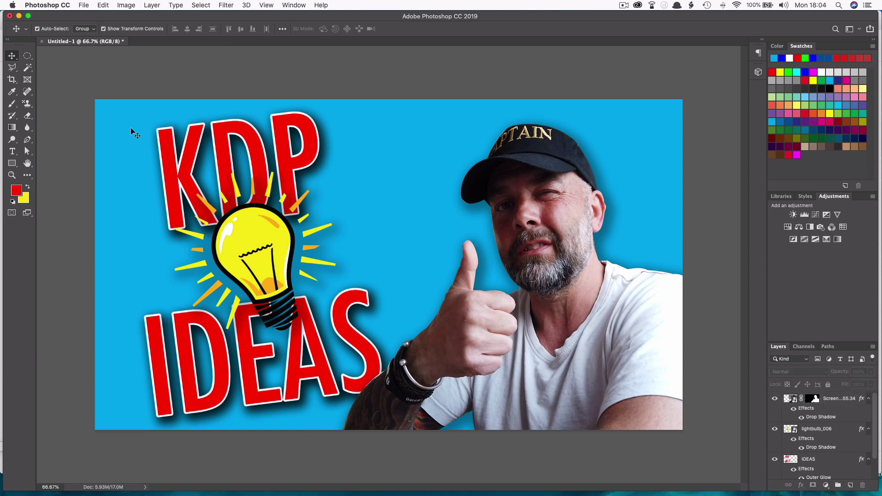
pyautogui.moveTo(132, 131); pyautogui.dragTo(362, 409)
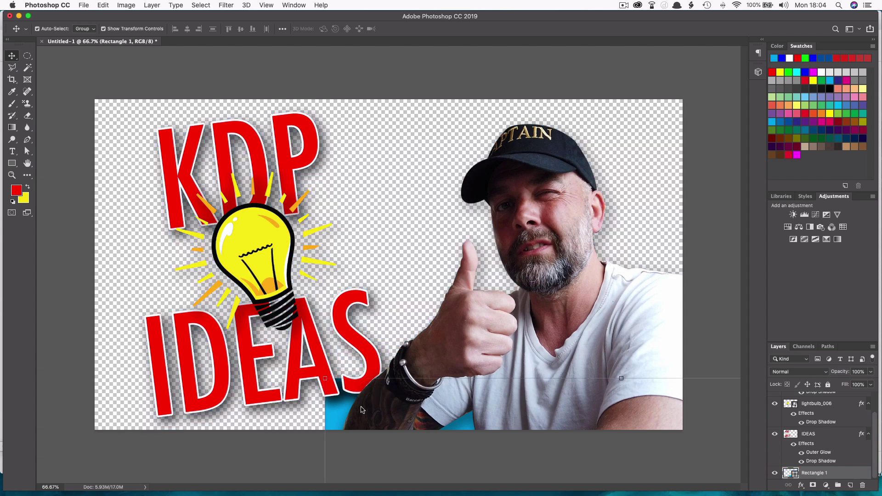
# Step: Undo the background shift, then nudge the text and lightbulb together slightly right
pyautogui.press('super+z')
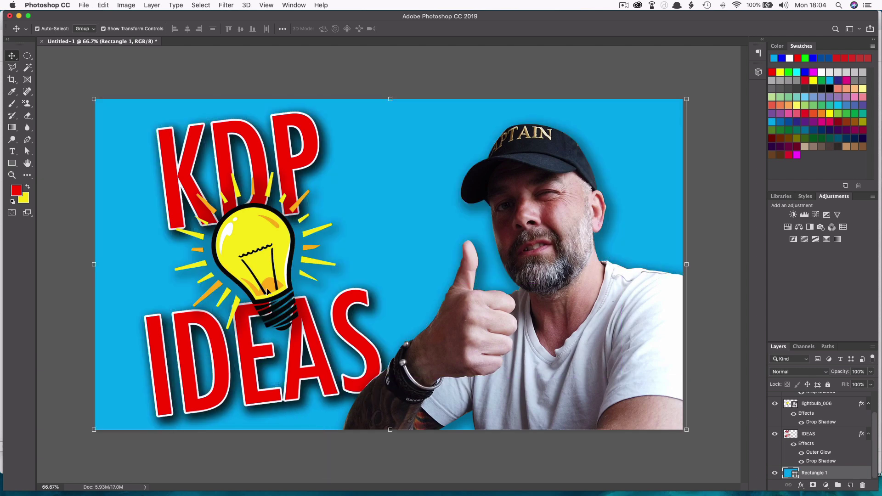
pyautogui.click(187, 197)
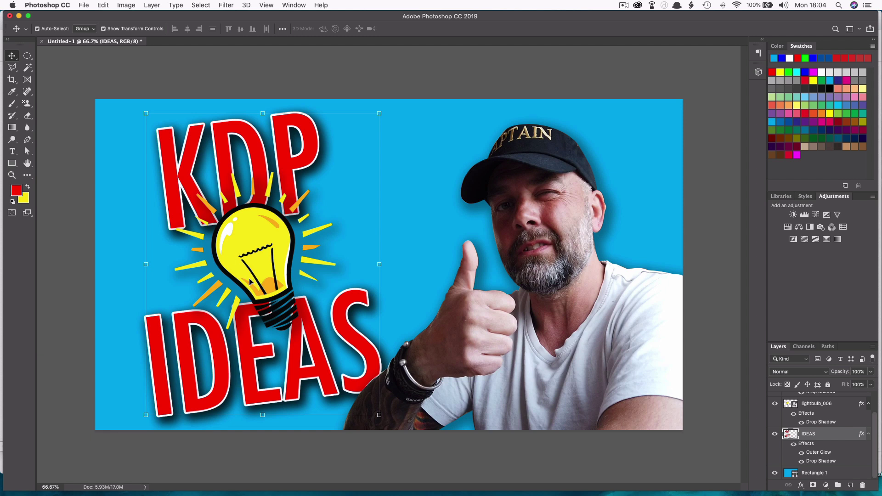
pyautogui.keyDown('shift'); pyautogui.click(276, 325); pyautogui.keyUp('shift')
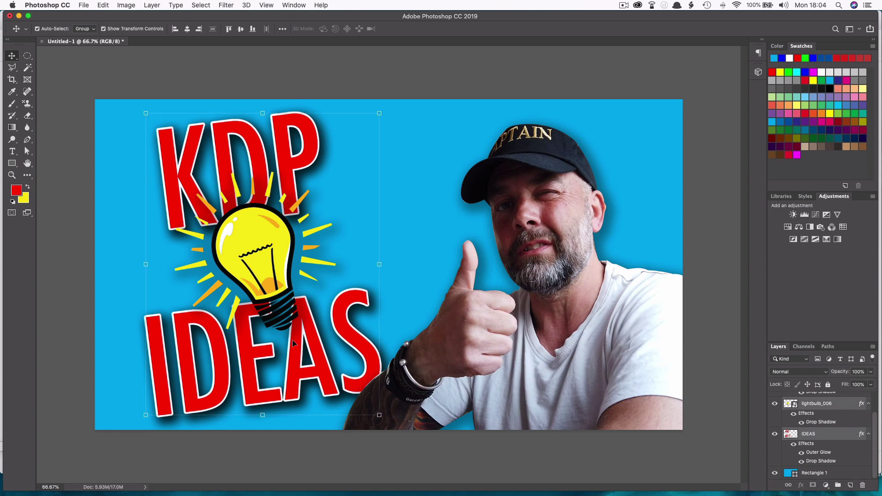
pyautogui.moveTo(292, 339)
pyautogui.mouseDown()
pyautogui.moveTo(303, 341)
pyautogui.moveTo(311, 324)
pyautogui.moveTo(304, 336)
pyautogui.mouseUp()
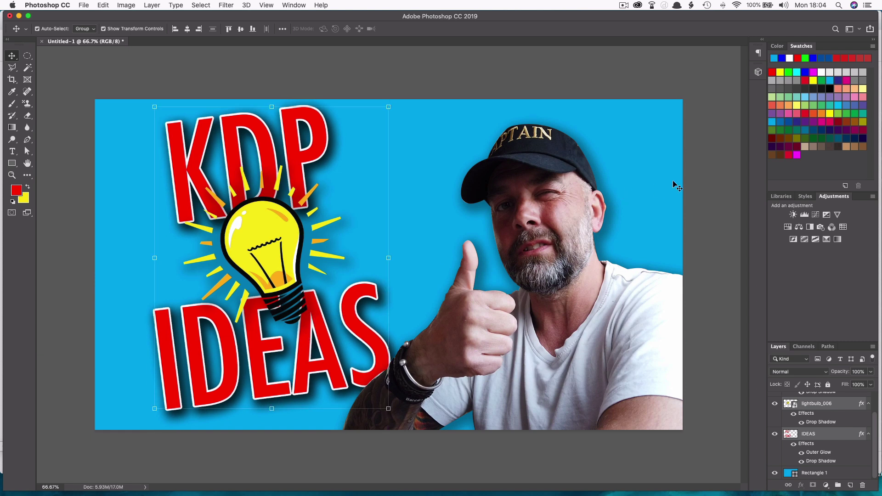
pyautogui.click(703, 183)
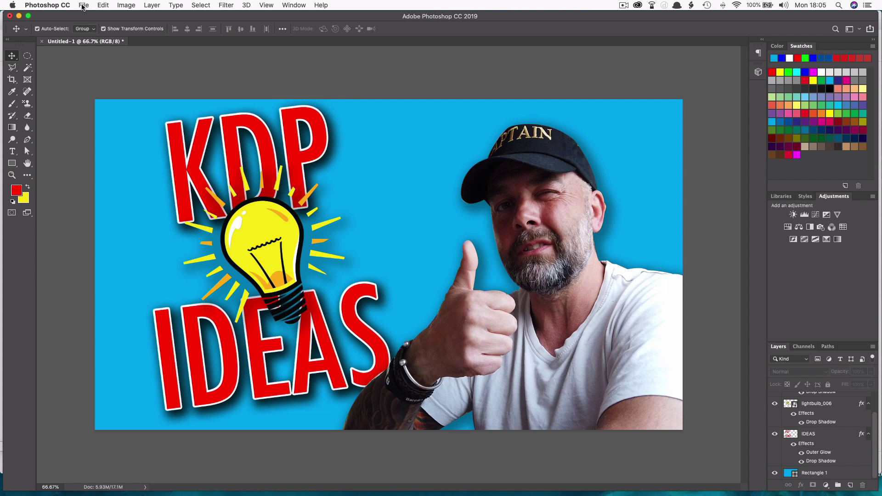
# Step: Export the thumbnail via Export As as a 1920×1080 PNG with Smaller File (8-bit) enabled
pyautogui.click(83, 6)
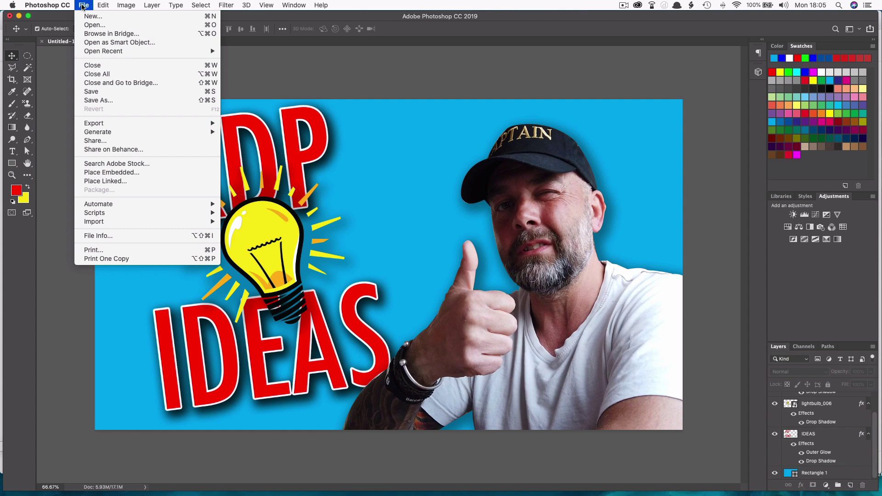
pyautogui.moveTo(101, 123)
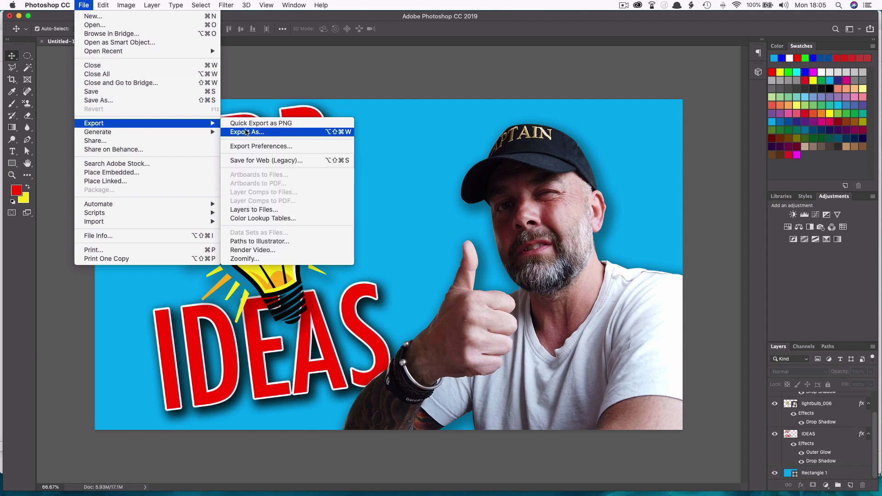
pyautogui.click(248, 132)
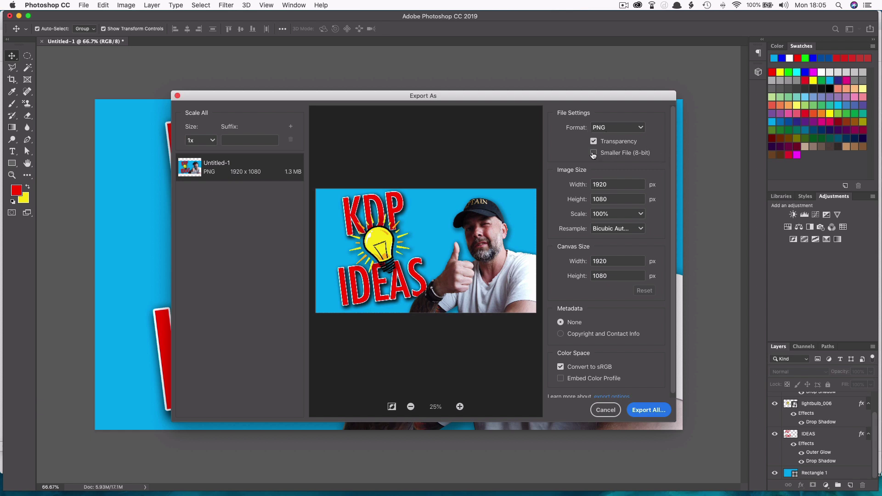
pyautogui.click(594, 153)
pyautogui.click(652, 410)
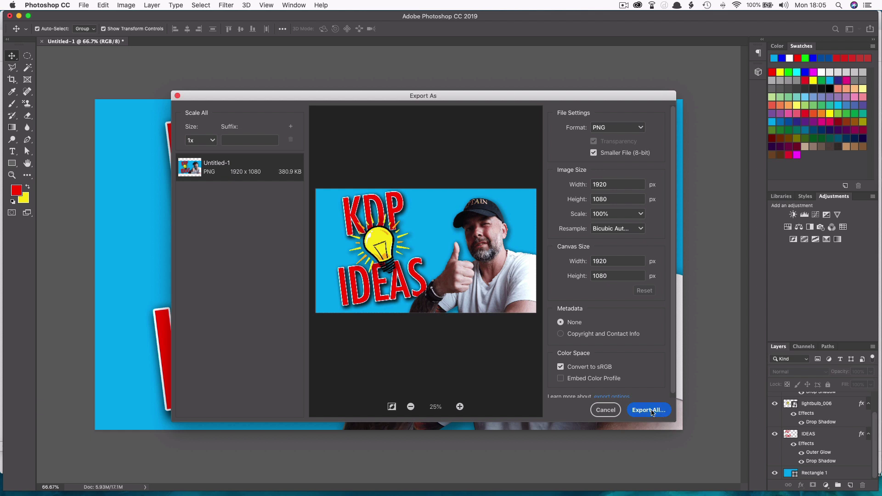